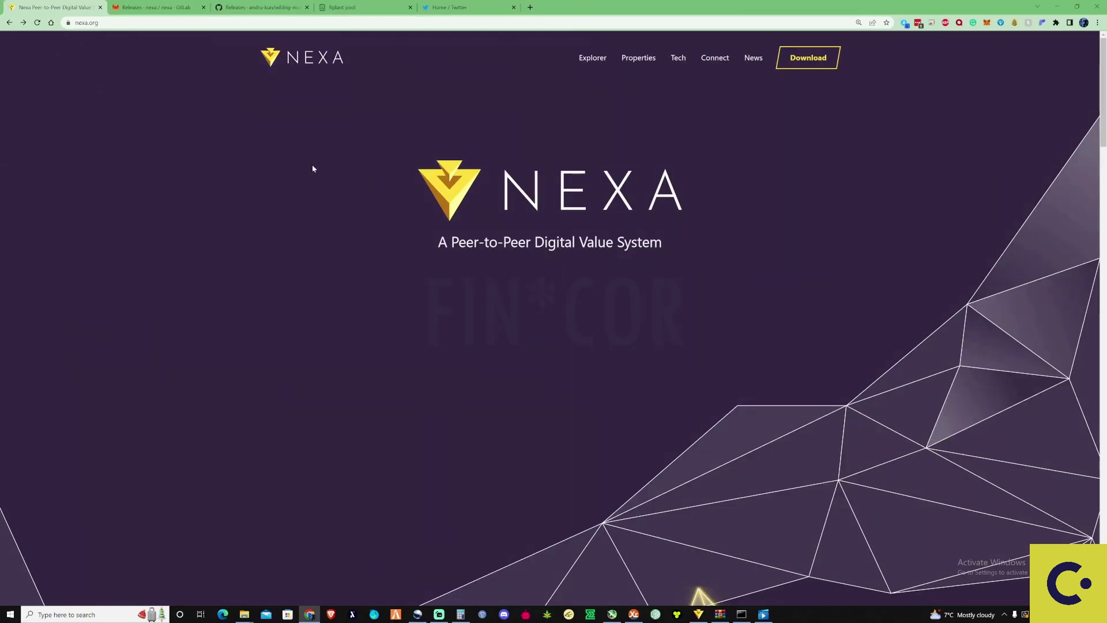
Download the Nexa 1.0.2.0 Windows 64bit image from the GitLab releases and switch to the WildRig Multi releases on GitHub
{"action": "left_click", "coordinate": [150, 8]}
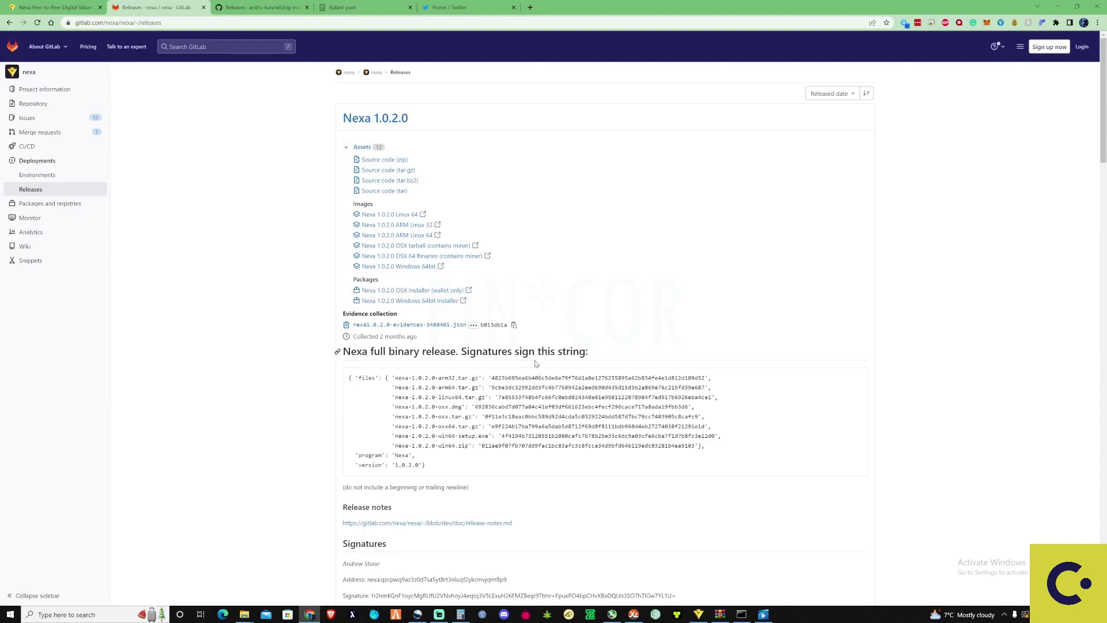
{"action": "left_click", "coordinate": [380, 270]}
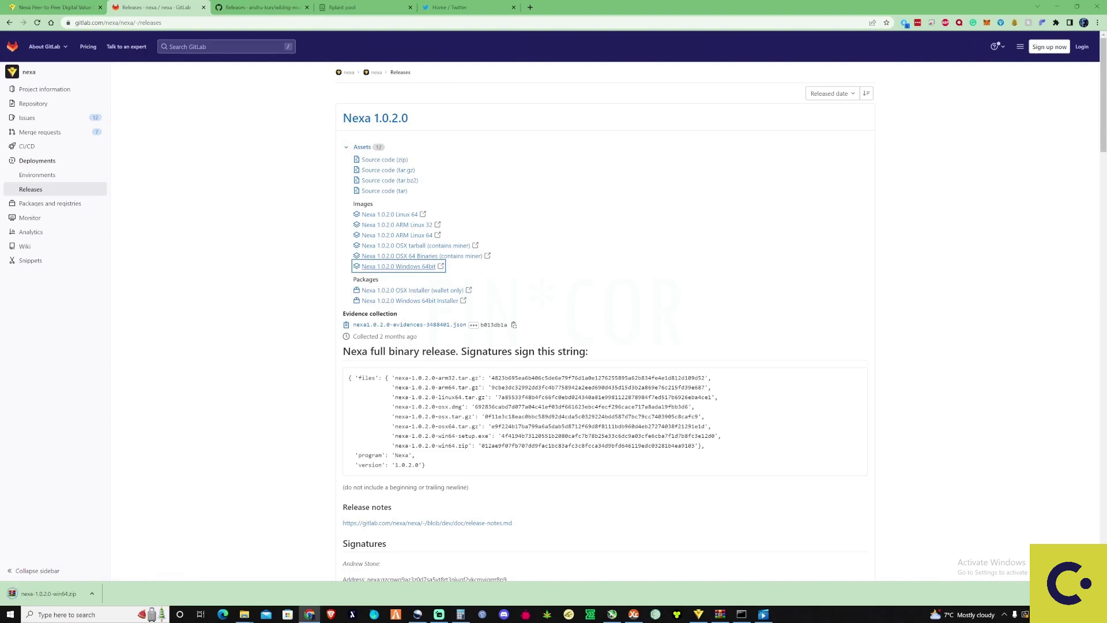
{"action": "left_click", "coordinate": [265, 4]}
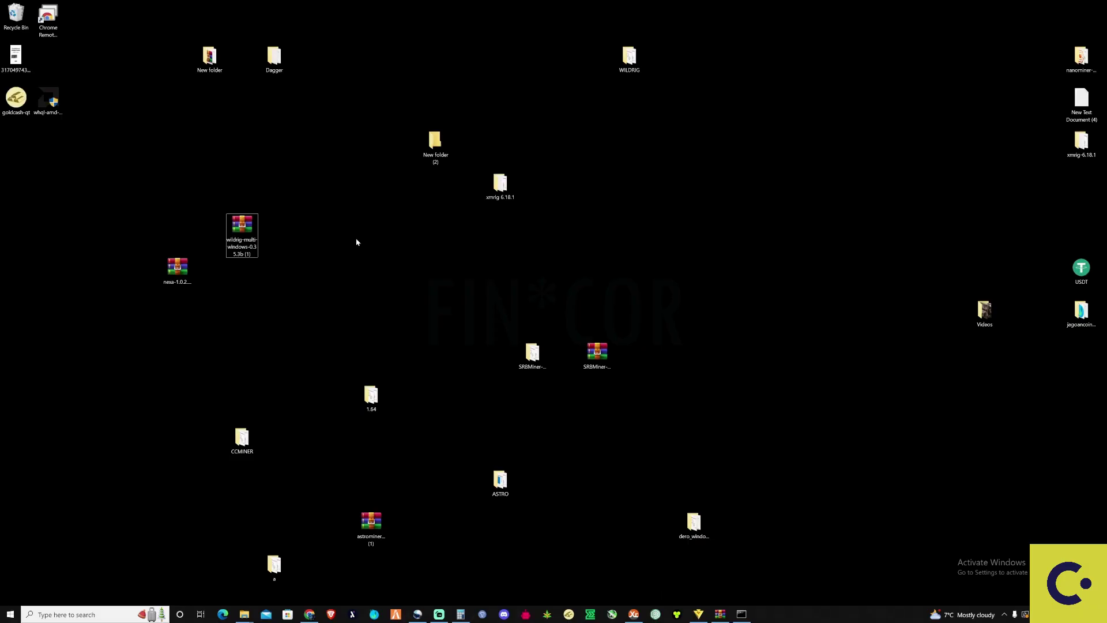
Create a new folder named WildrigMulti on the desktop
{"action": "right_click", "coordinate": [389, 256]}
{"action": "mouse_move", "coordinate": [434, 333]}
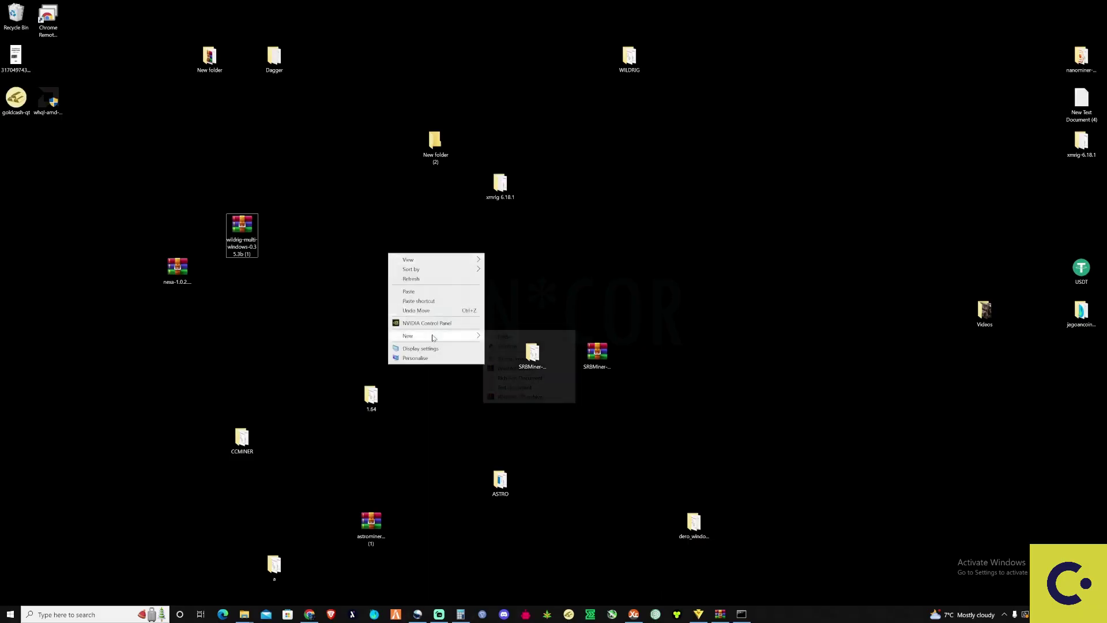
{"action": "left_click", "coordinate": [503, 337]}
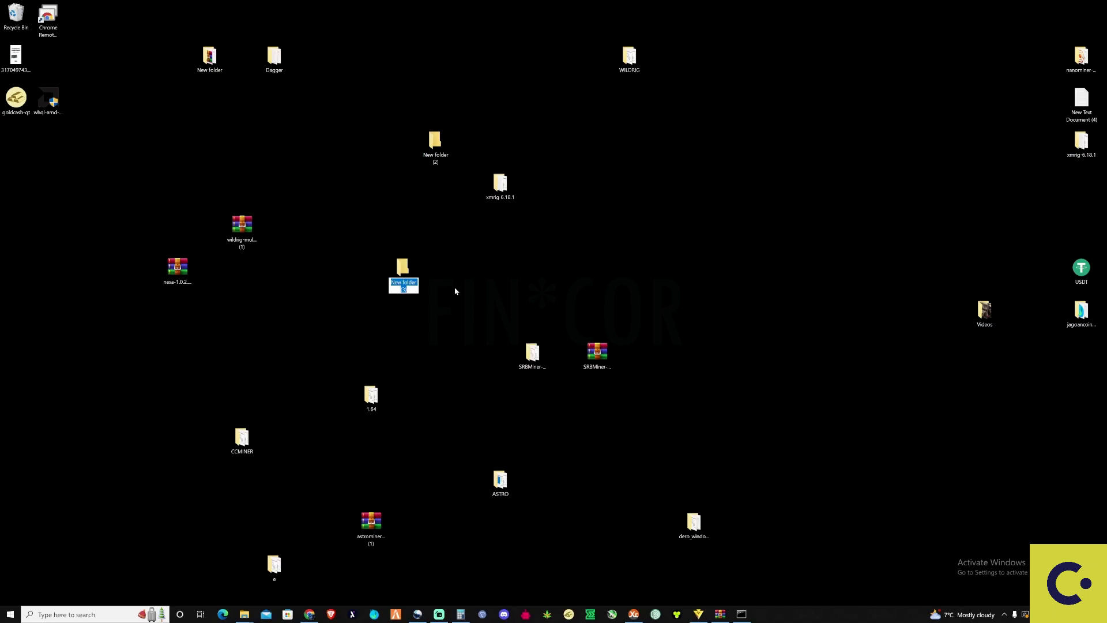
{"action": "type", "text": "WildrigMulti"}
{"action": "key", "text": "Return"}
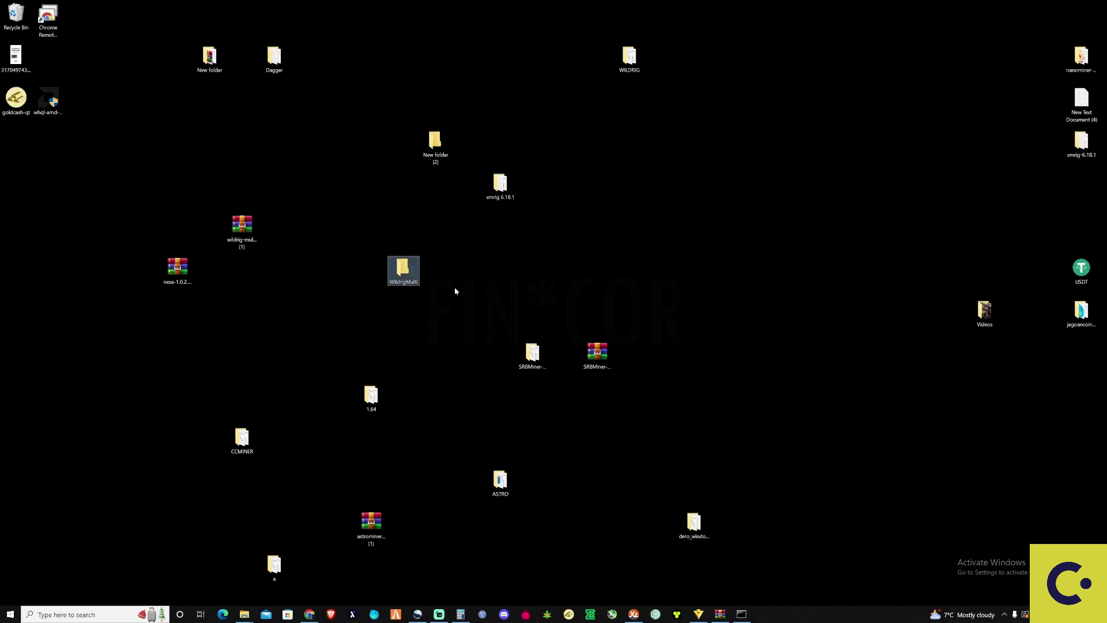
Extract all files of the wildrig-multi-windows archive into the WildrigMulti folder and minimize the archive window
{"action": "left_click", "coordinate": [246, 234]}
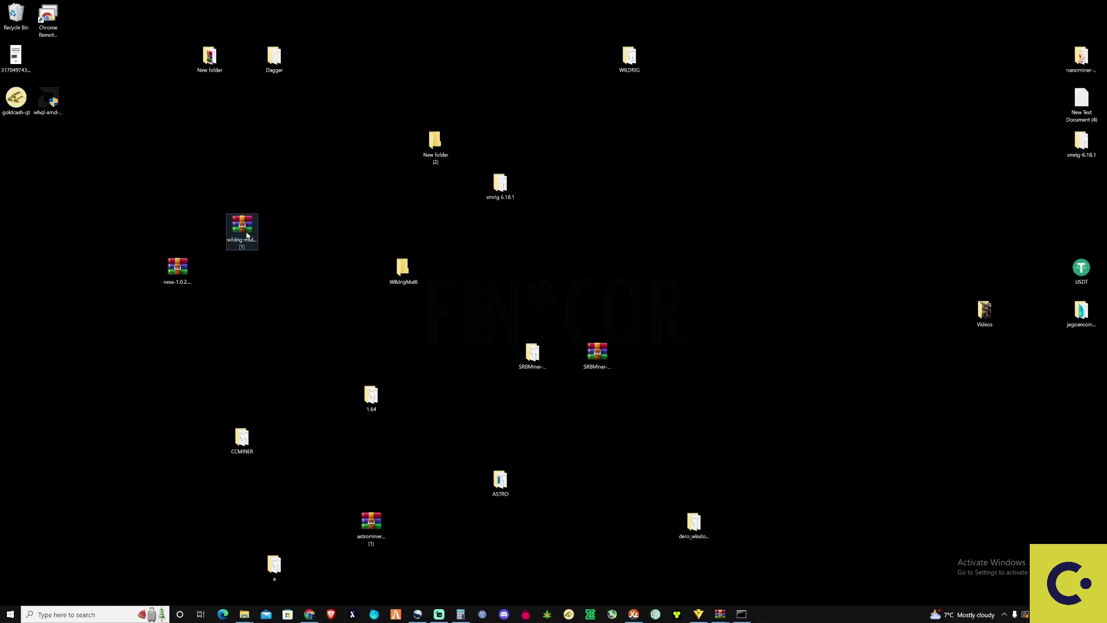
{"action": "double_click", "coordinate": [246, 235]}
{"action": "left_click", "coordinate": [720, 174]}
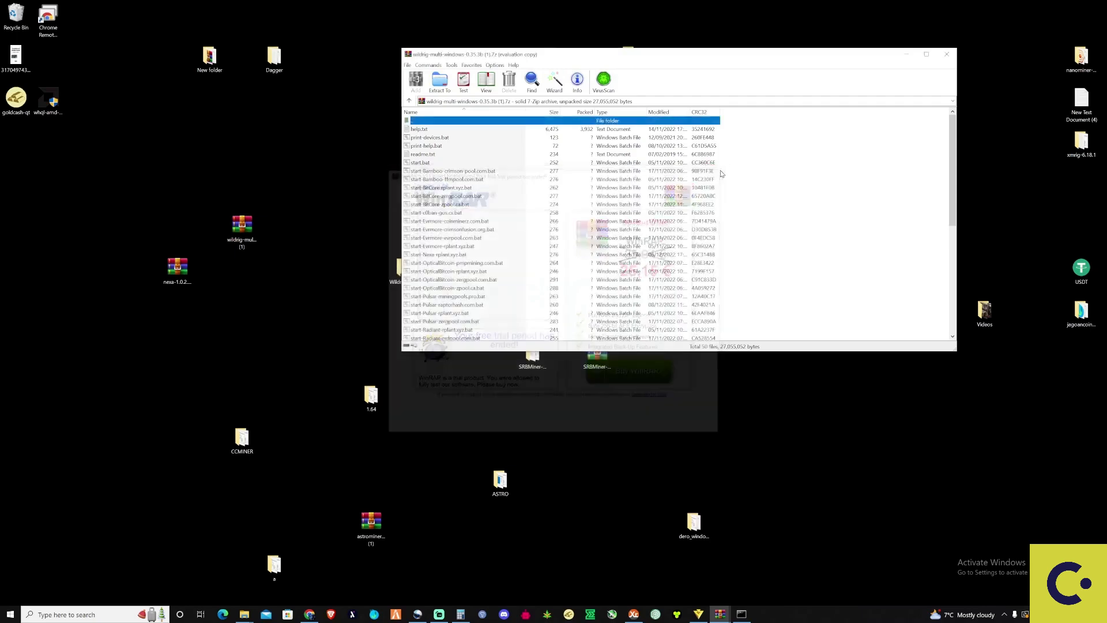
{"action": "left_click_drag", "start_coordinate": [777, 128], "coordinate": [381, 496]}
{"action": "left_click_drag", "start_coordinate": [521, 234], "coordinate": [394, 283]}
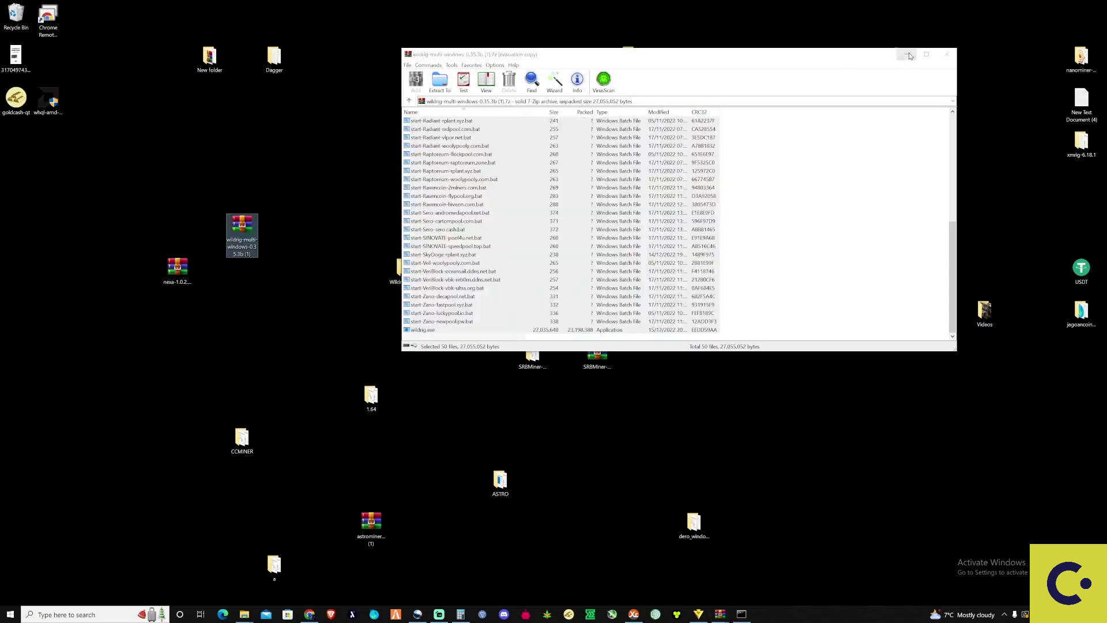
{"action": "left_click", "coordinate": [909, 54]}
Open the WildrigMulti folder and look through the extracted miner and batch files
{"action": "double_click", "coordinate": [403, 269]}
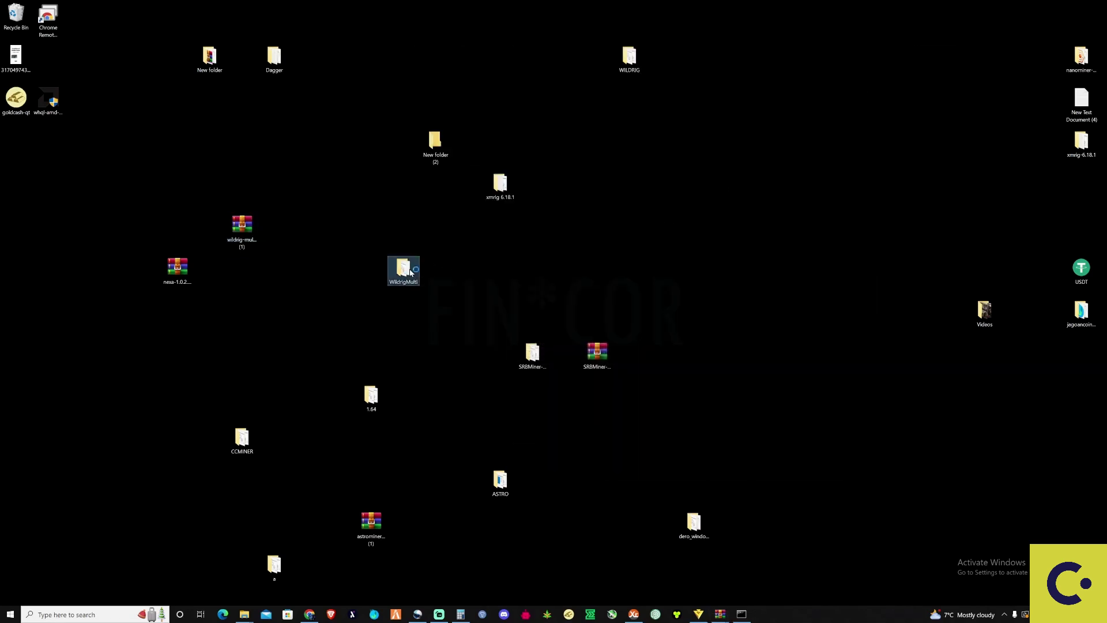
{"action": "scroll", "coordinate": [404, 266], "scroll_direction": "down", "scroll_amount": 8}
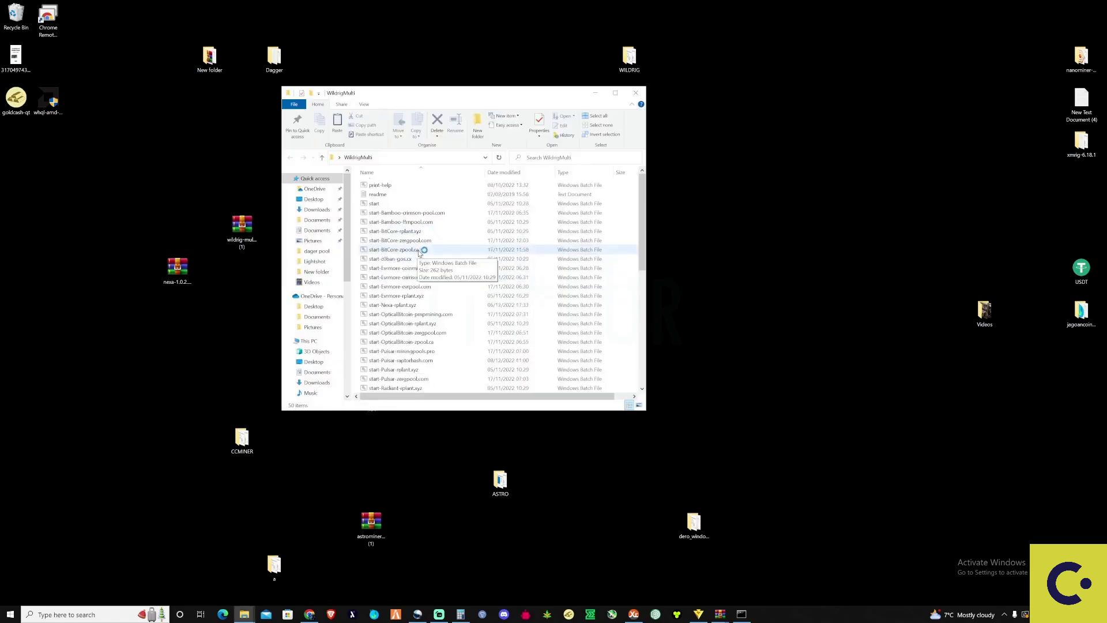
{"action": "left_click_drag", "start_coordinate": [532, 93], "coordinate": [817, 163]}
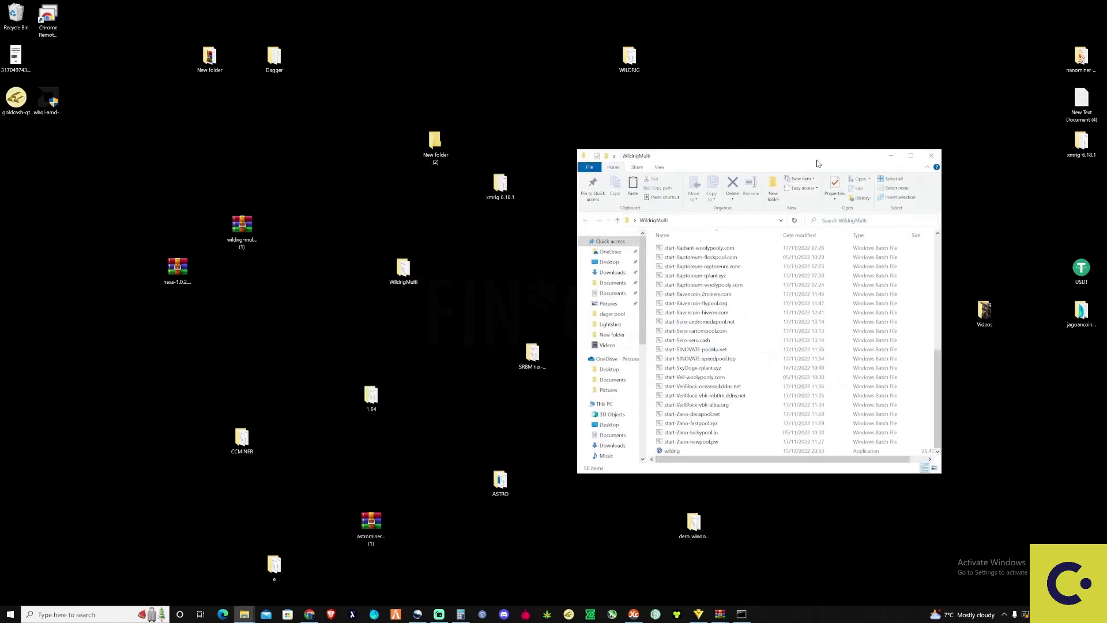
{"action": "scroll", "coordinate": [720, 374], "scroll_direction": "up", "scroll_amount": 9}
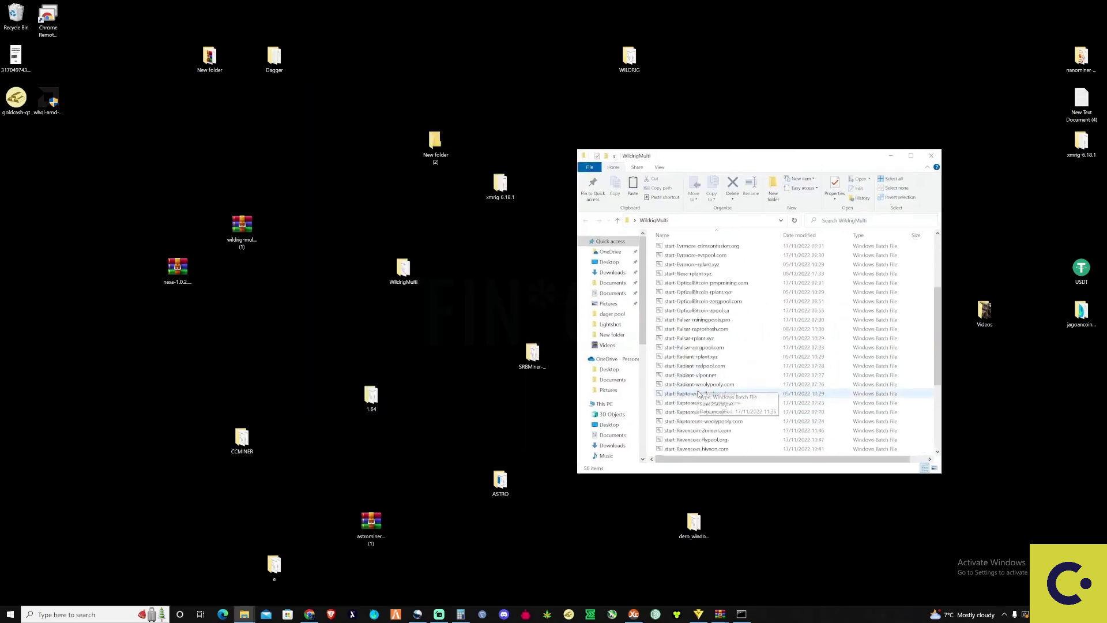
{"action": "scroll", "coordinate": [669, 364], "scroll_direction": "down", "scroll_amount": 7}
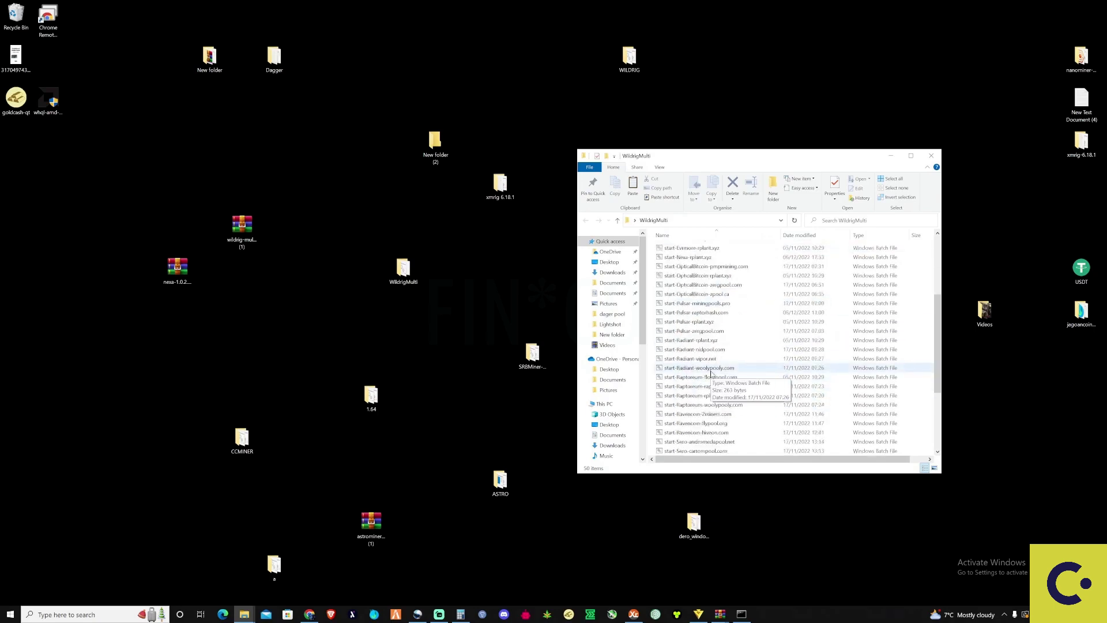
{"action": "scroll", "coordinate": [711, 372], "scroll_direction": "down", "scroll_amount": 2}
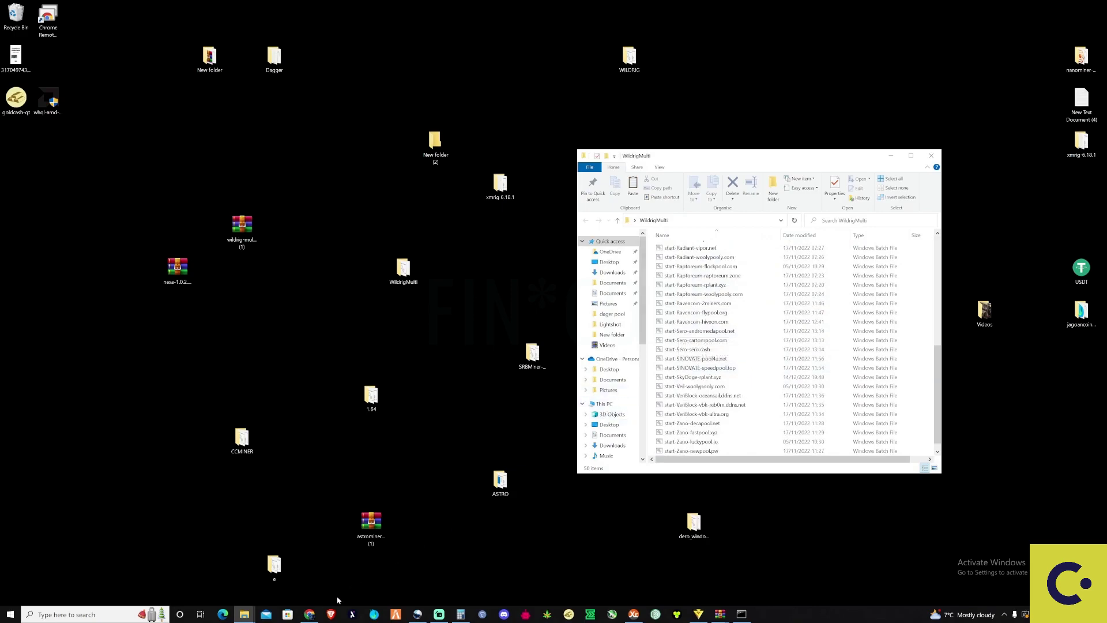
Switch to the browser and open the connection settings for Nexa on Rplant pool
{"action": "left_click", "coordinate": [310, 615]}
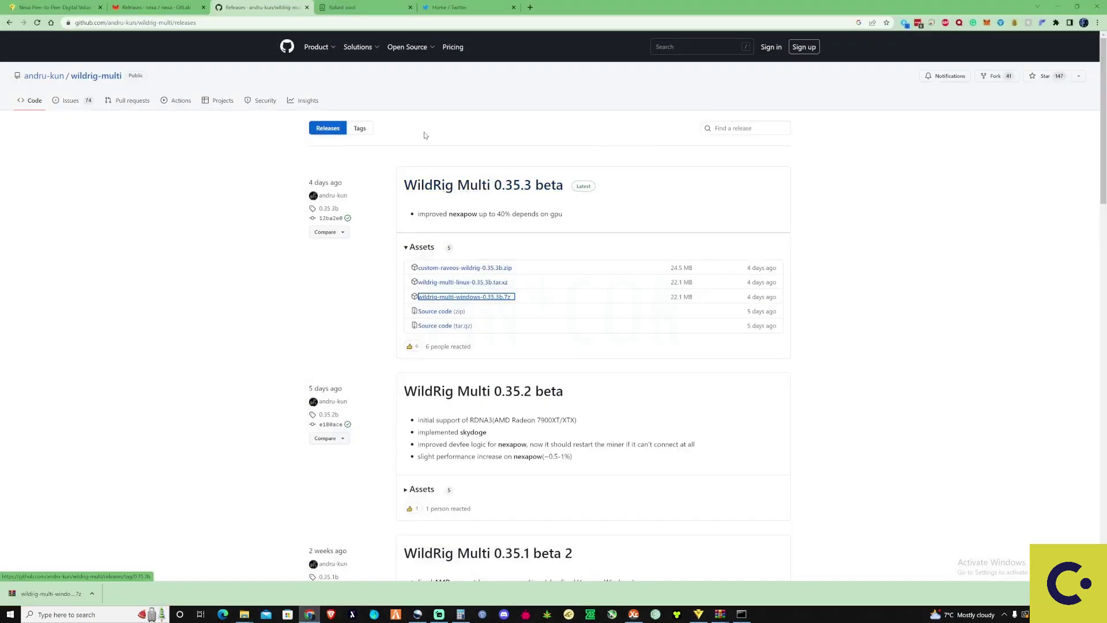
{"action": "left_click", "coordinate": [346, 6]}
{"action": "left_click", "coordinate": [355, 8]}
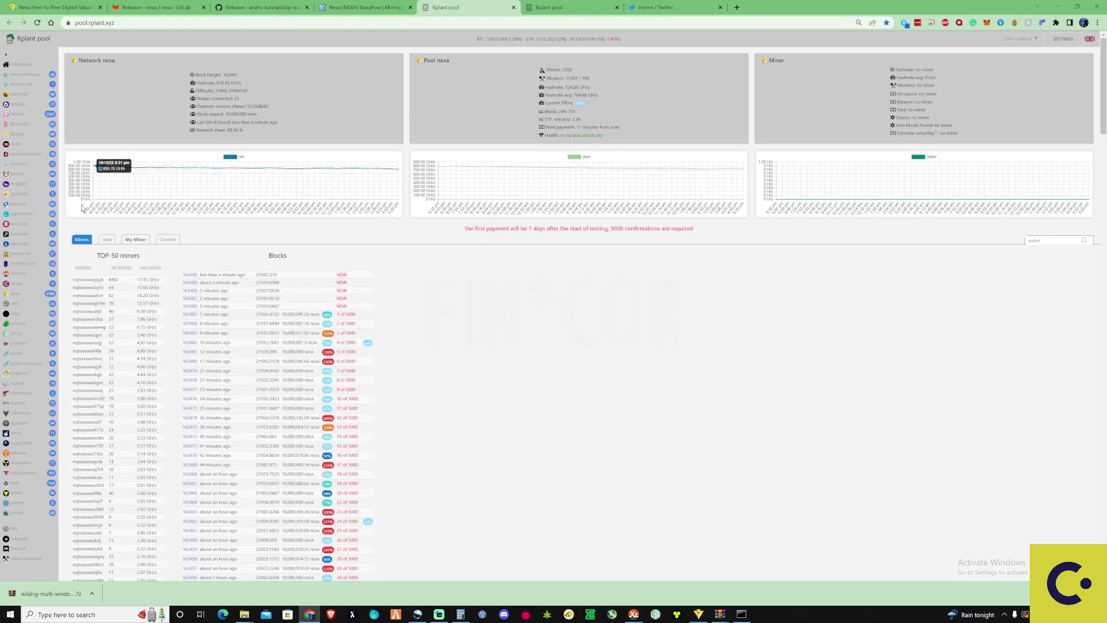
{"action": "left_click", "coordinate": [138, 242]}
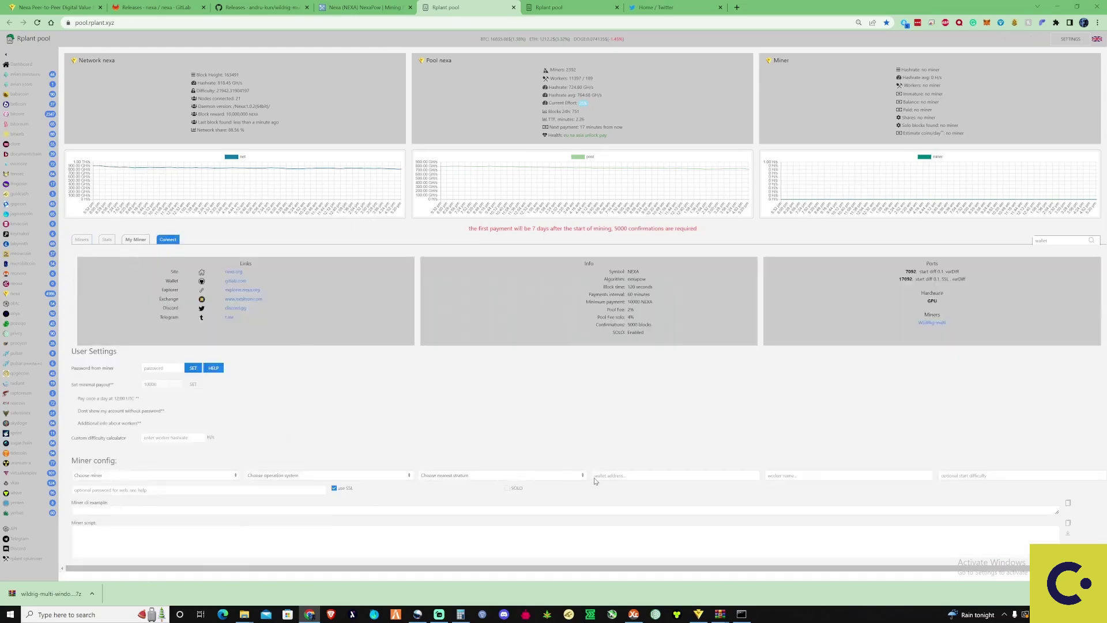
Copy the Rplant receiving address from the Nexa wallet and paste it as the wallet address in the pool's miner config
{"action": "left_click", "coordinate": [698, 614]}
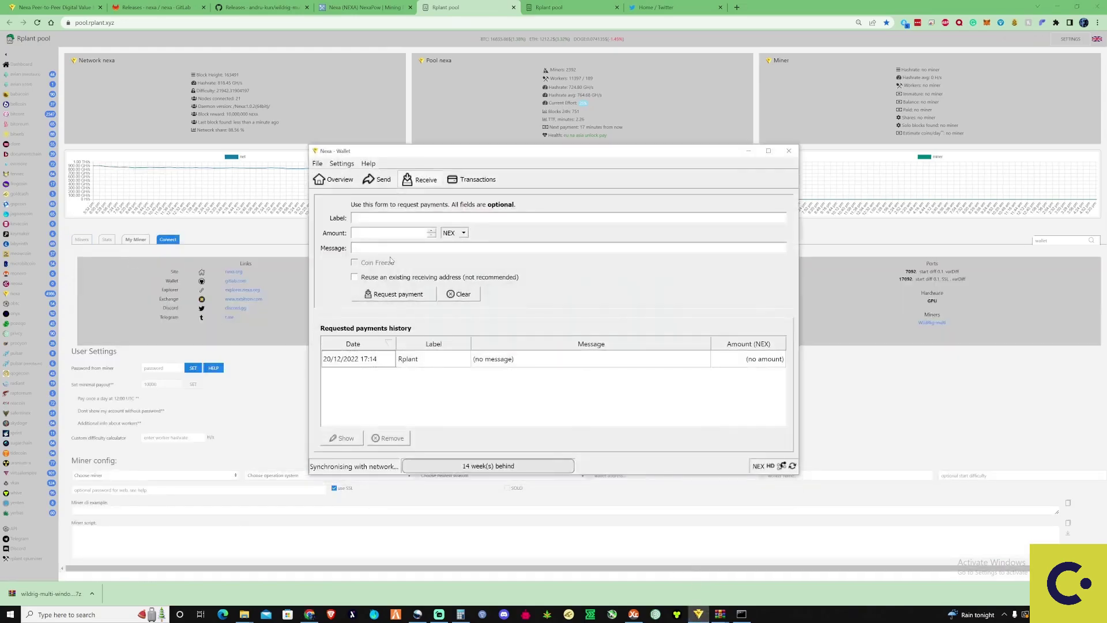
{"action": "double_click", "coordinate": [447, 359]}
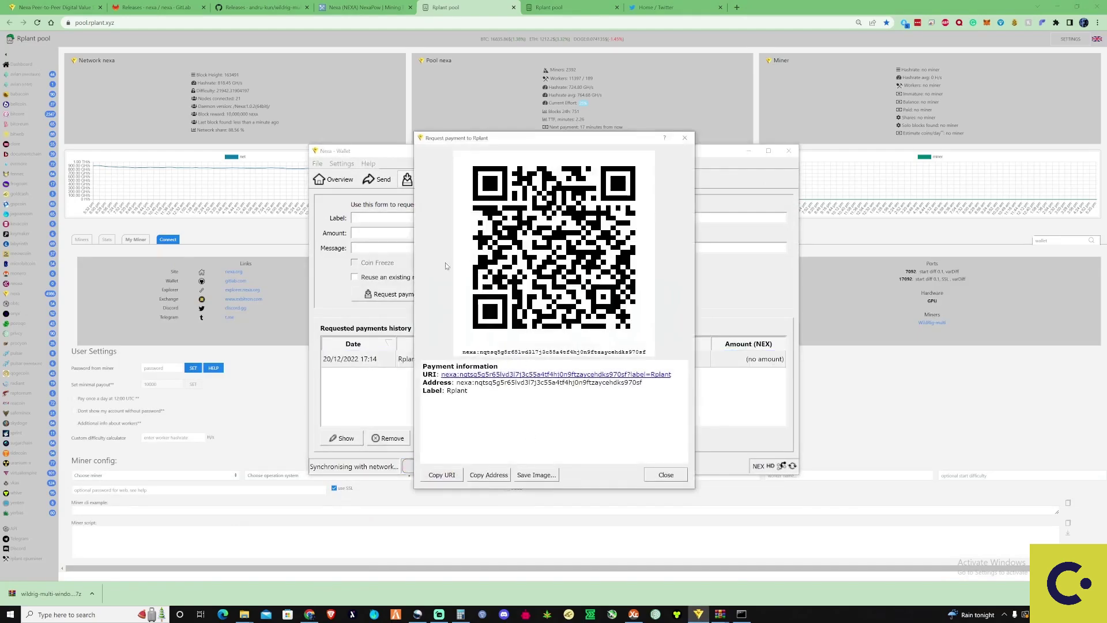
{"action": "left_click", "coordinate": [205, 377]}
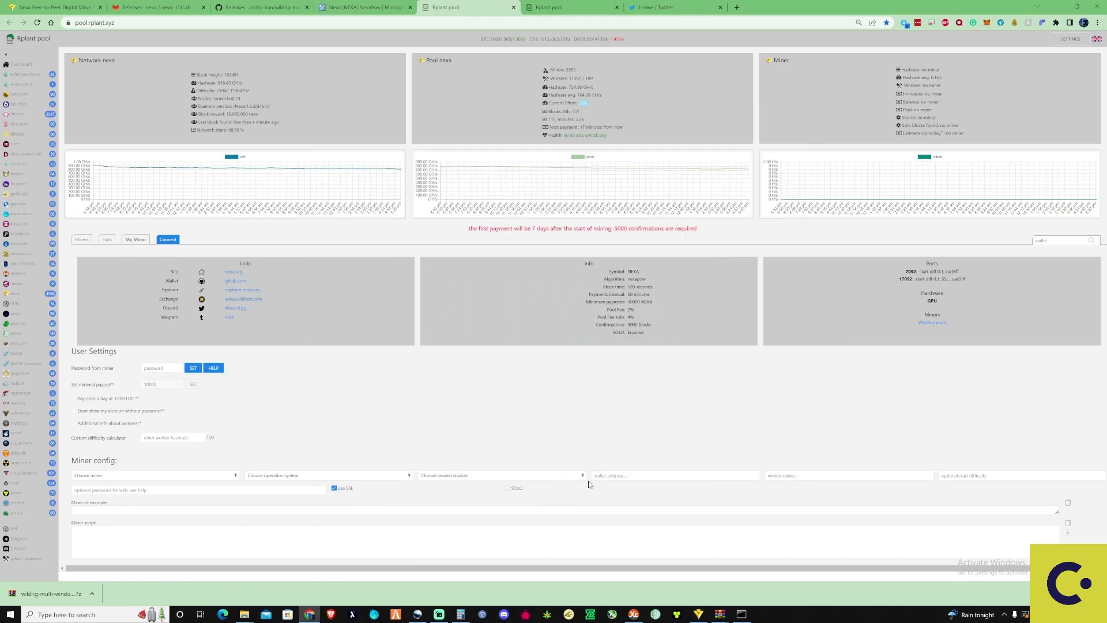
{"action": "left_click", "coordinate": [611, 475]}
{"action": "right_click", "coordinate": [625, 478]}
{"action": "left_click", "coordinate": [655, 393]}
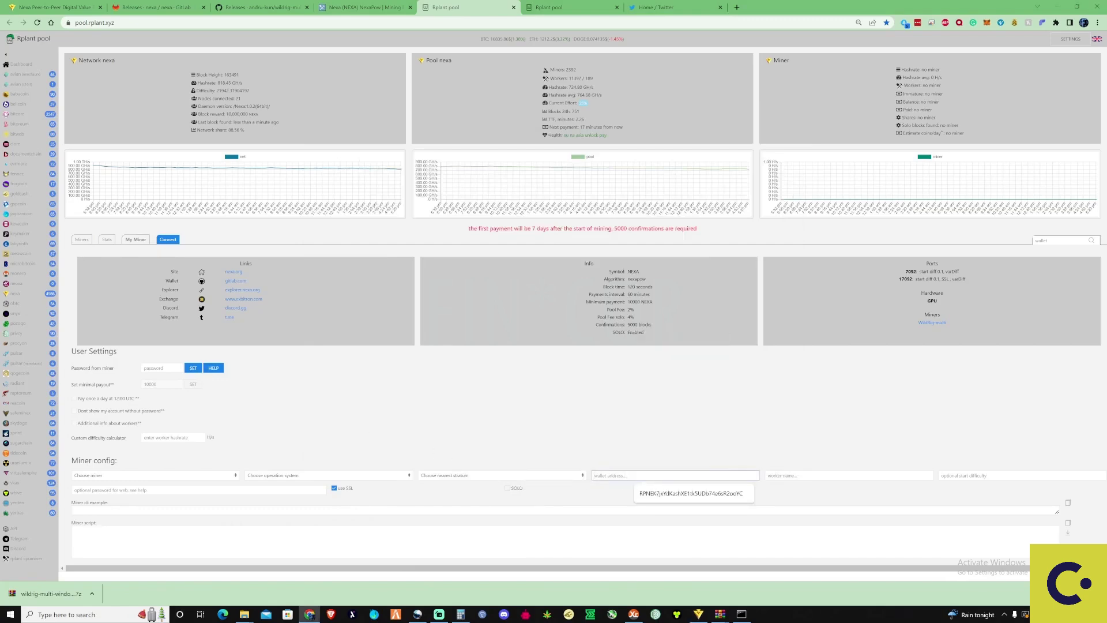
Set the miner config to the Europe stratum, the Windows operating system and the wildrig-multi miner
{"action": "left_click", "coordinate": [435, 475]}
{"action": "left_click", "coordinate": [448, 484]}
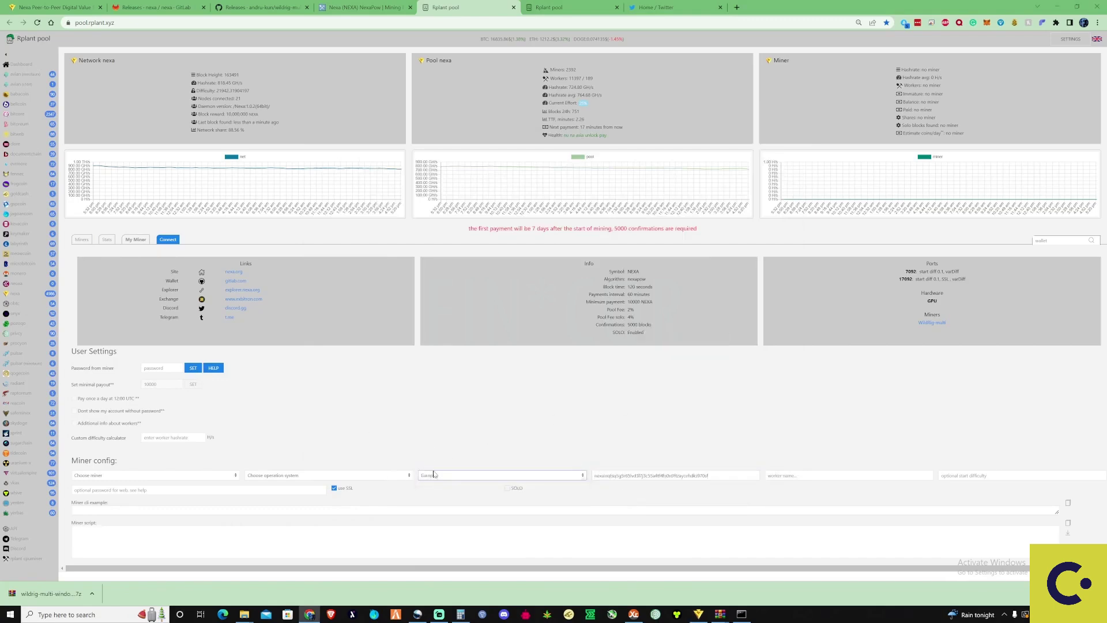
{"action": "left_click", "coordinate": [384, 475]}
{"action": "left_click", "coordinate": [316, 483]}
{"action": "left_click", "coordinate": [198, 476]}
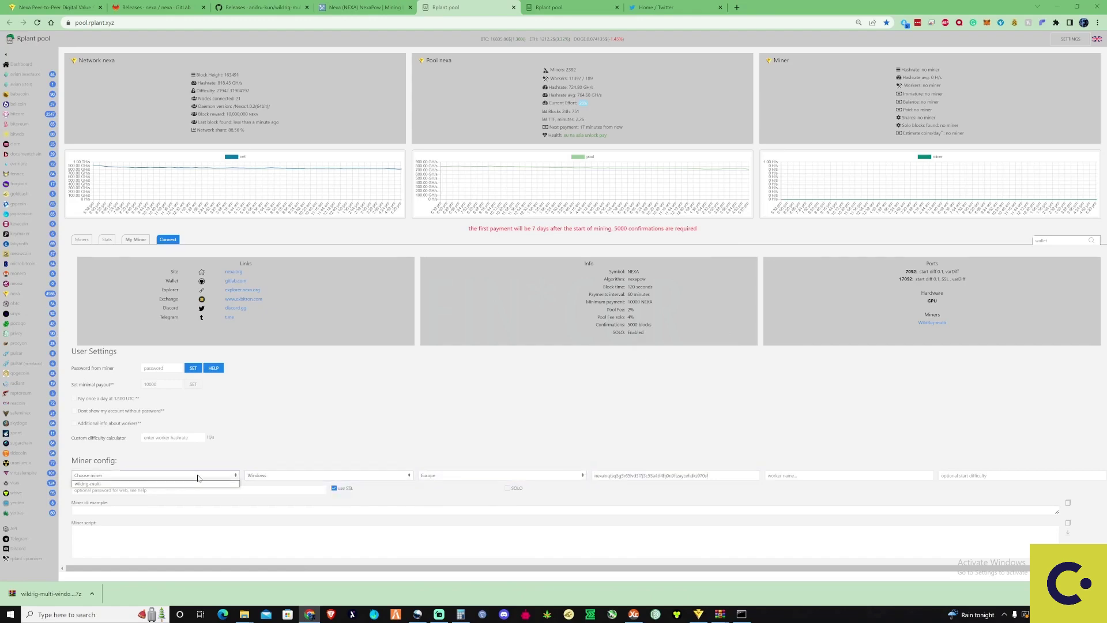
{"action": "left_click", "coordinate": [198, 485]}
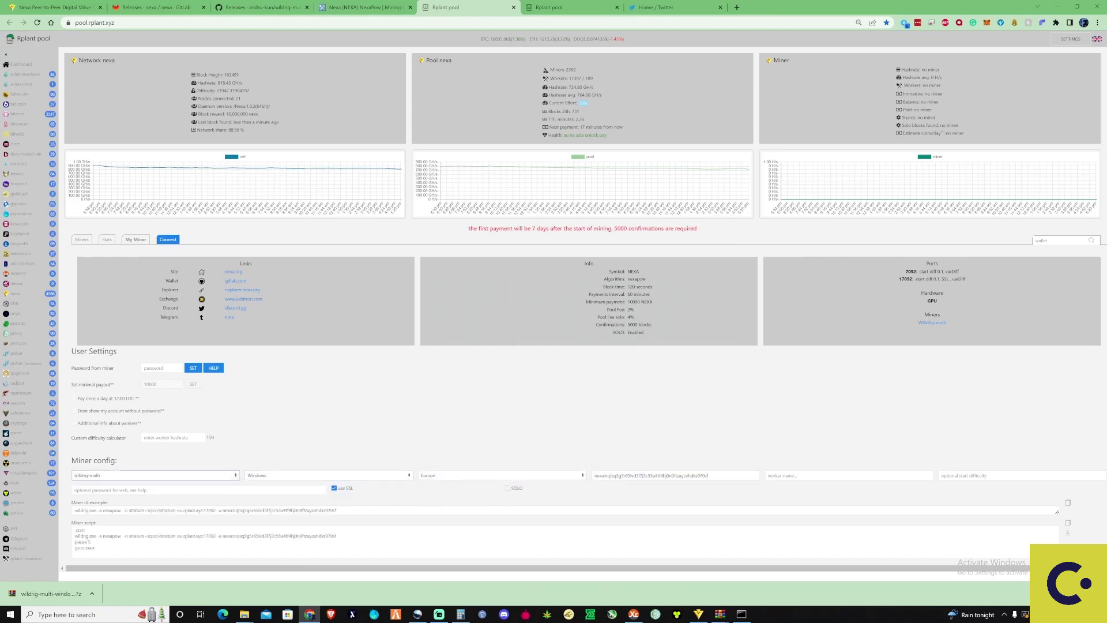
Set the worker name in the miner config to 3090
{"action": "left_click", "coordinate": [797, 448]}
{"action": "left_click", "coordinate": [798, 474]}
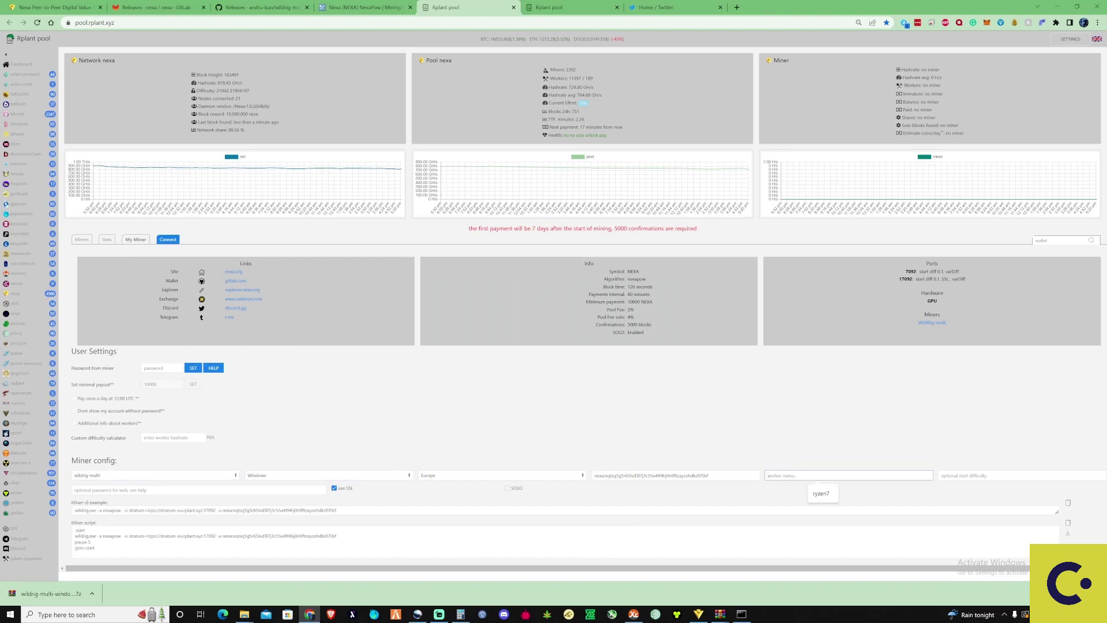
{"action": "type", "text": "3090"}
{"action": "left_click", "coordinate": [755, 441]}
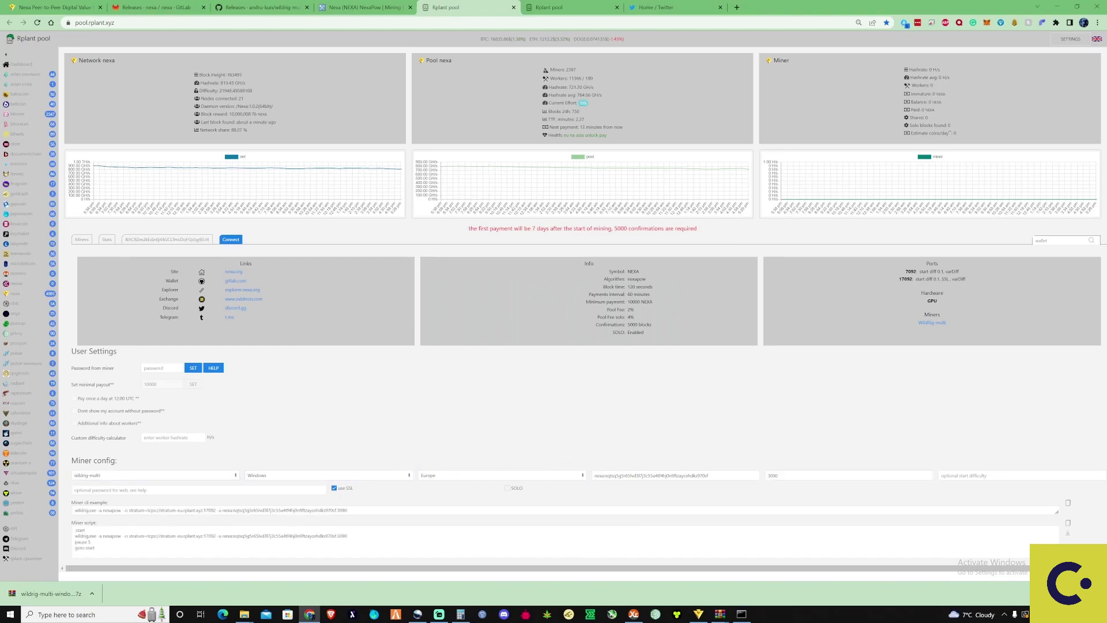
Copy the entire generated miner script from the pool's miner config
{"action": "left_click", "coordinate": [73, 531]}
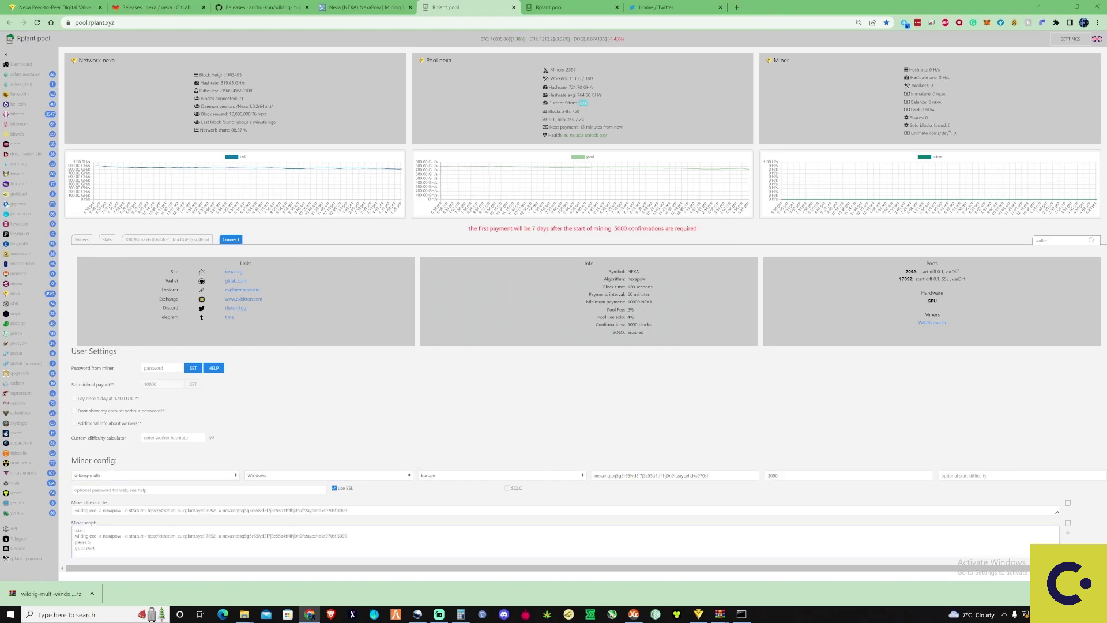
{"action": "left_click_drag", "start_coordinate": [72, 529], "coordinate": [96, 549]}
{"action": "right_click", "coordinate": [95, 547]}
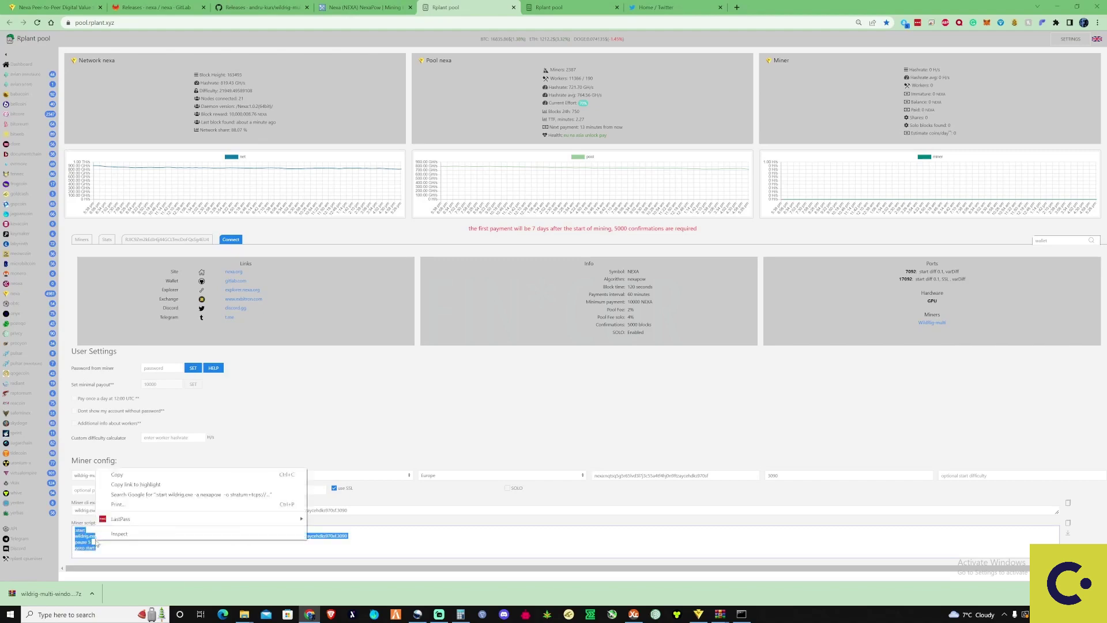
{"action": "left_click", "coordinate": [142, 479]}
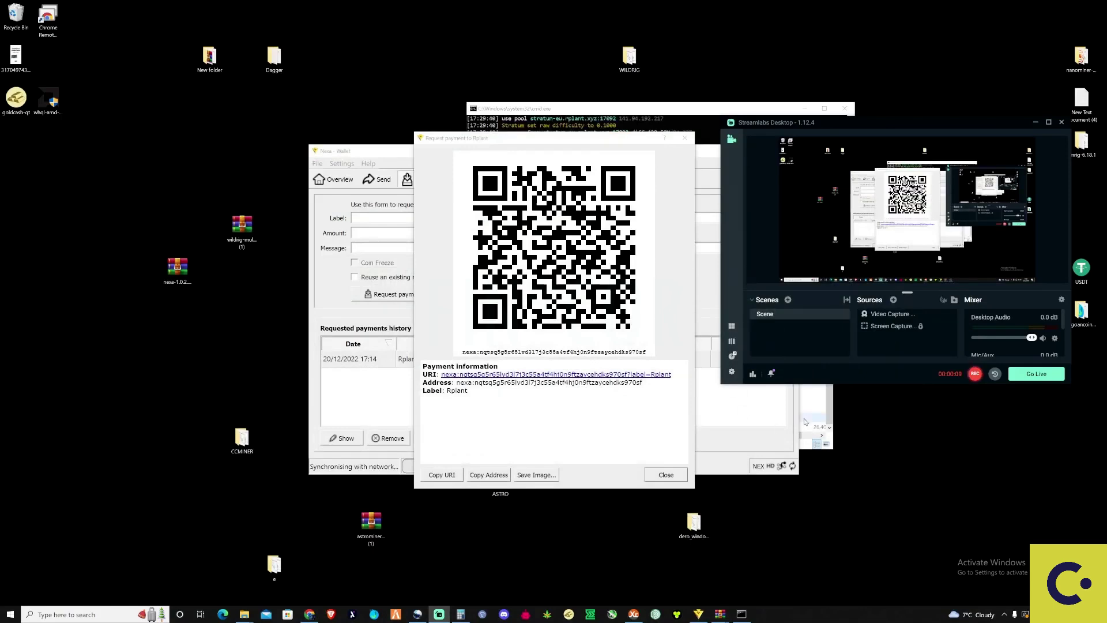
Create a new text document named NEXA in the WildrigMulti folder
{"action": "key", "text": "alt+Tab"}
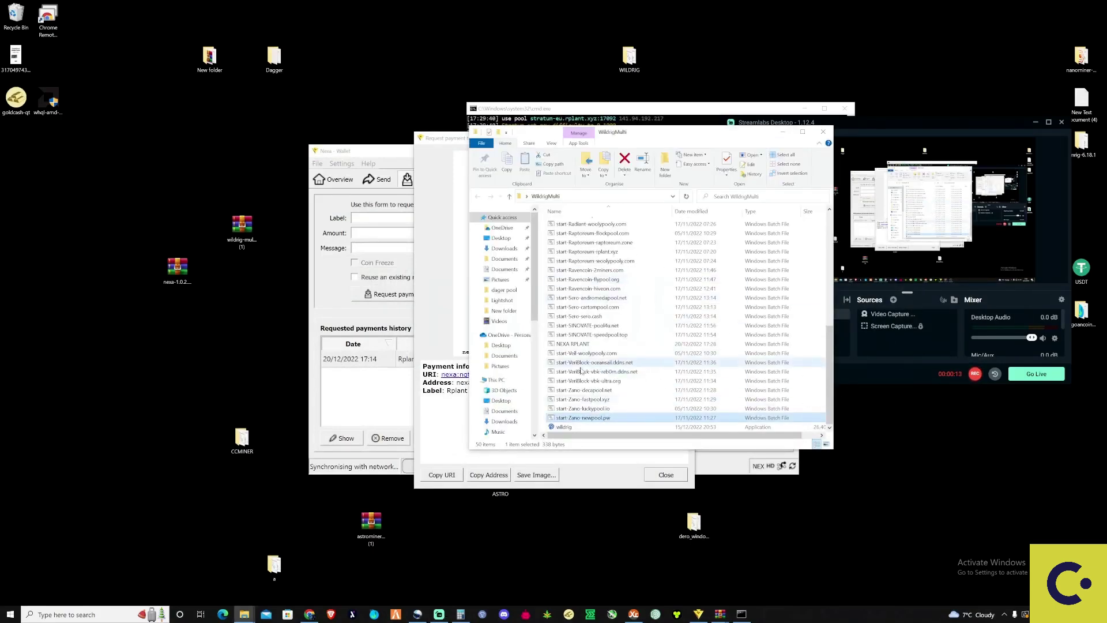
{"action": "right_click", "coordinate": [543, 384]}
{"action": "mouse_move", "coordinate": [599, 489]}
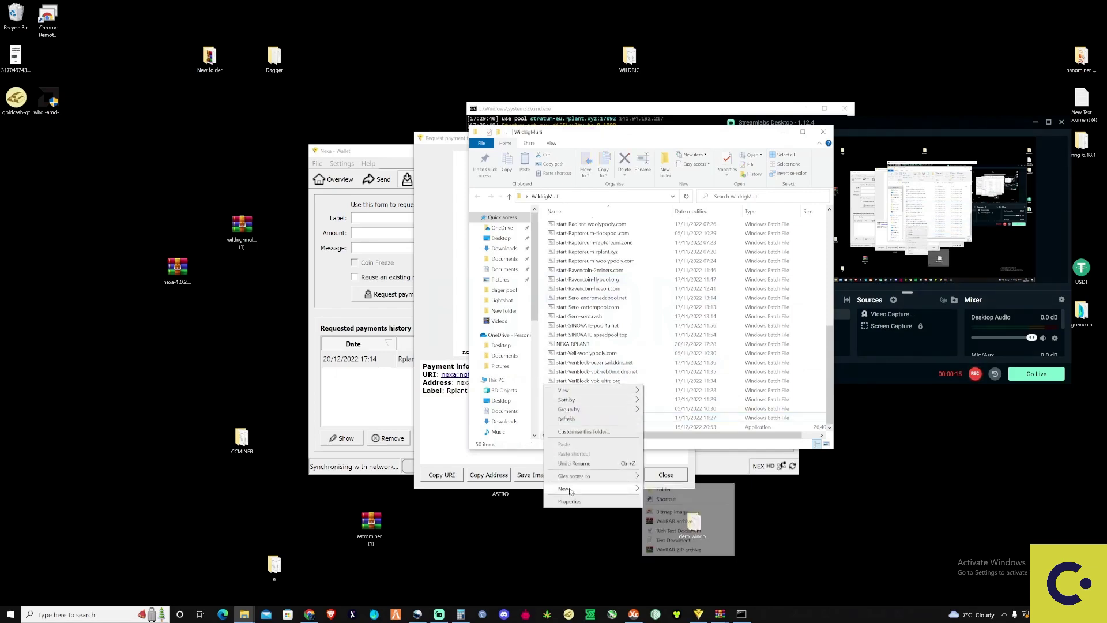
{"action": "left_click", "coordinate": [664, 540]}
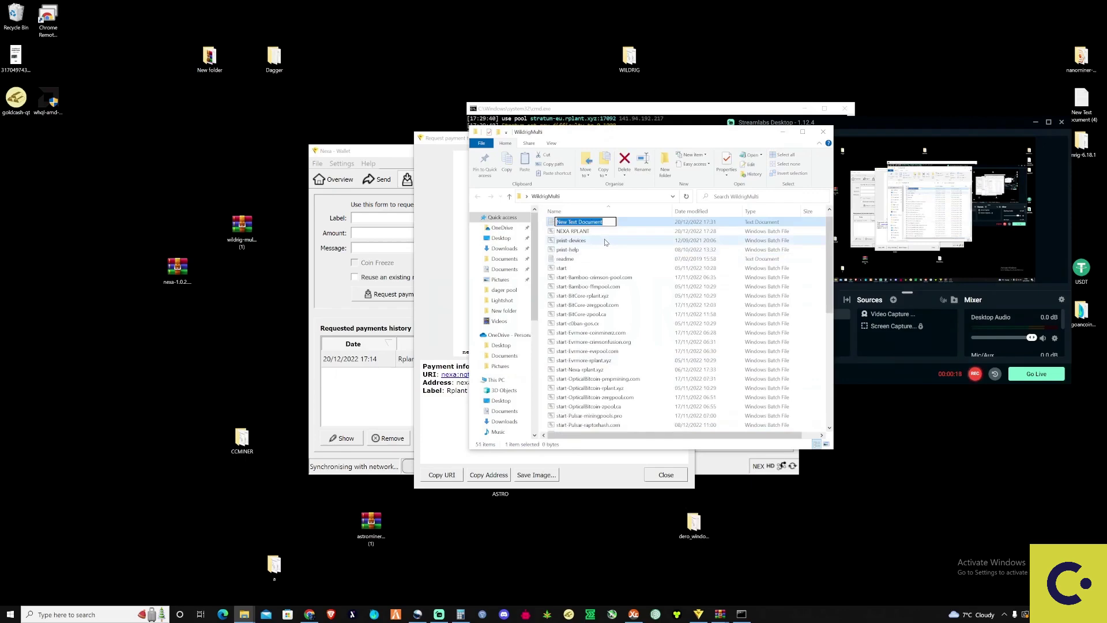
{"action": "type", "text": "NEXA"}
{"action": "key", "text": "Return"}
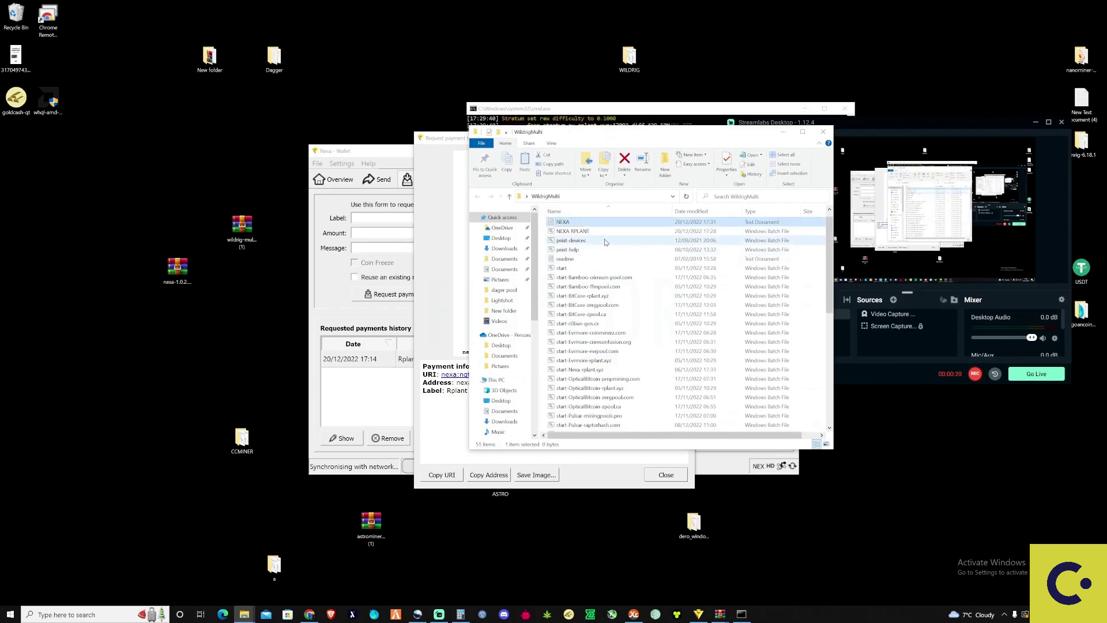
Open the NEXA text document and paste the copied miner script into it
{"action": "double_click", "coordinate": [591, 224]}
{"action": "key", "text": "ctrl+v"}
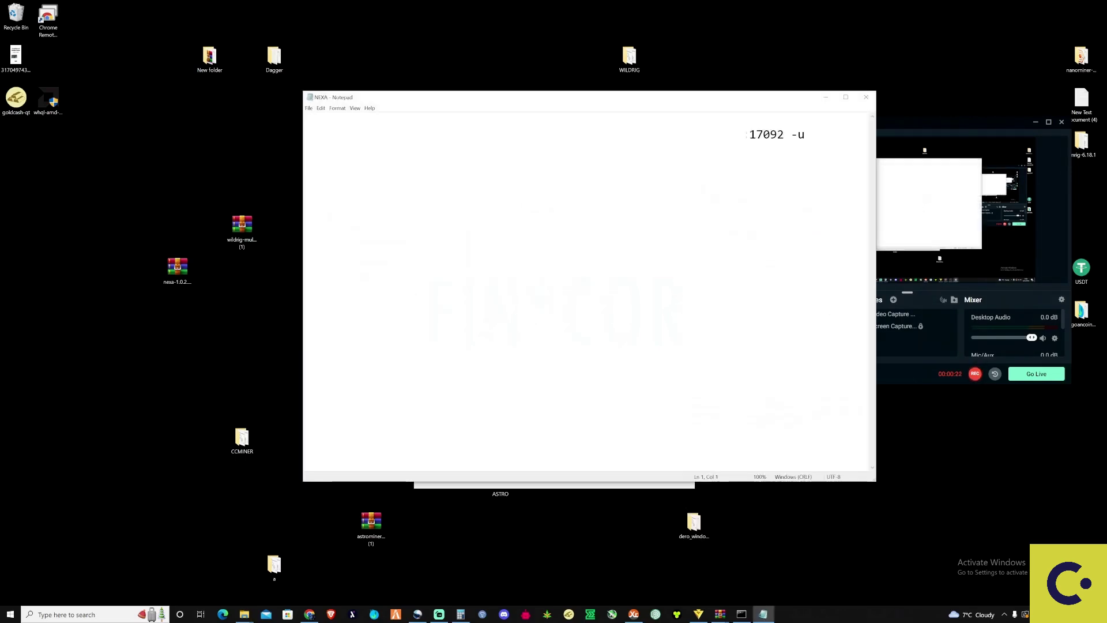
Save the pasted miner script as NEXA.bat in the WildrigMulti folder and close the document
{"action": "left_click", "coordinate": [308, 109]}
{"action": "left_click", "coordinate": [308, 109]}
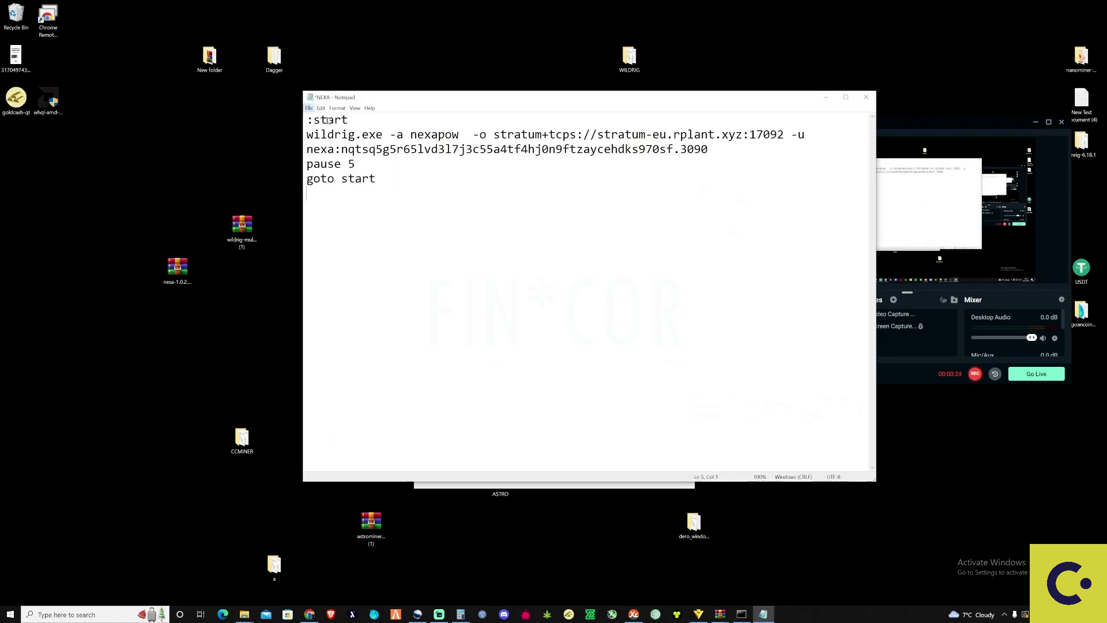
{"action": "left_click", "coordinate": [308, 109]}
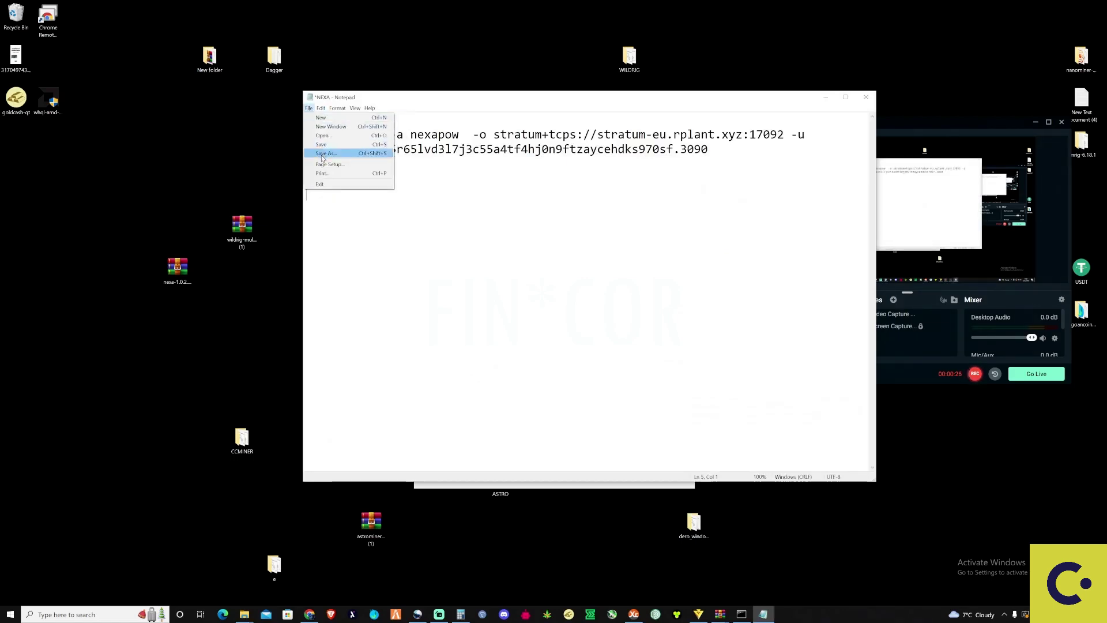
{"action": "left_click", "coordinate": [495, 190]}
{"action": "key", "text": "ctrl+shift+s"}
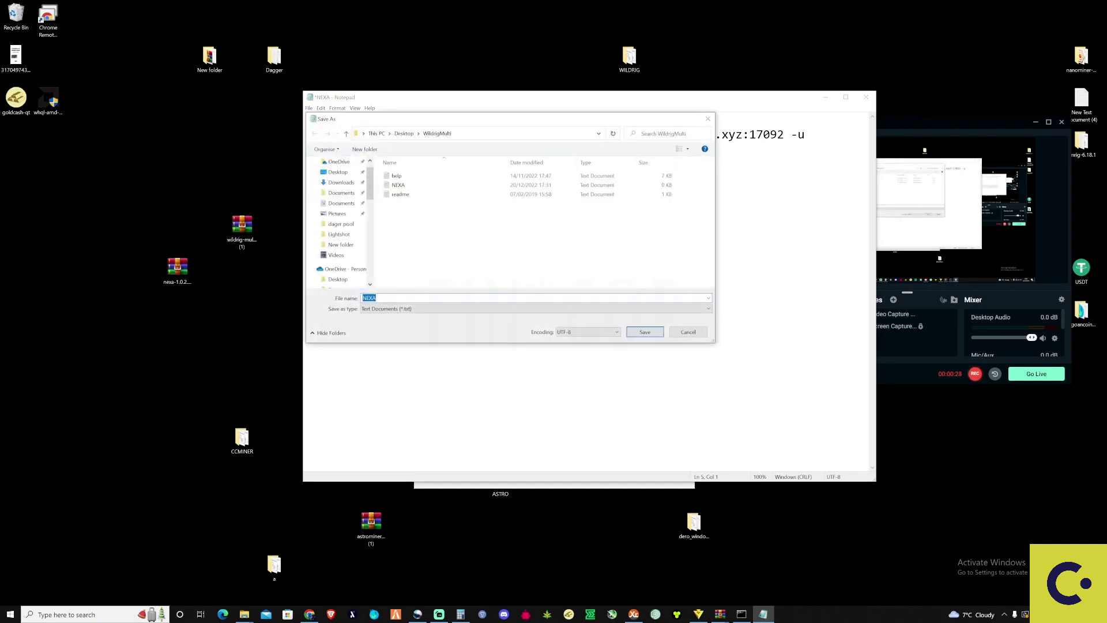
{"action": "left_click", "coordinate": [376, 299]}
{"action": "type", "text": ".bat"}
{"action": "left_click", "coordinate": [650, 334]}
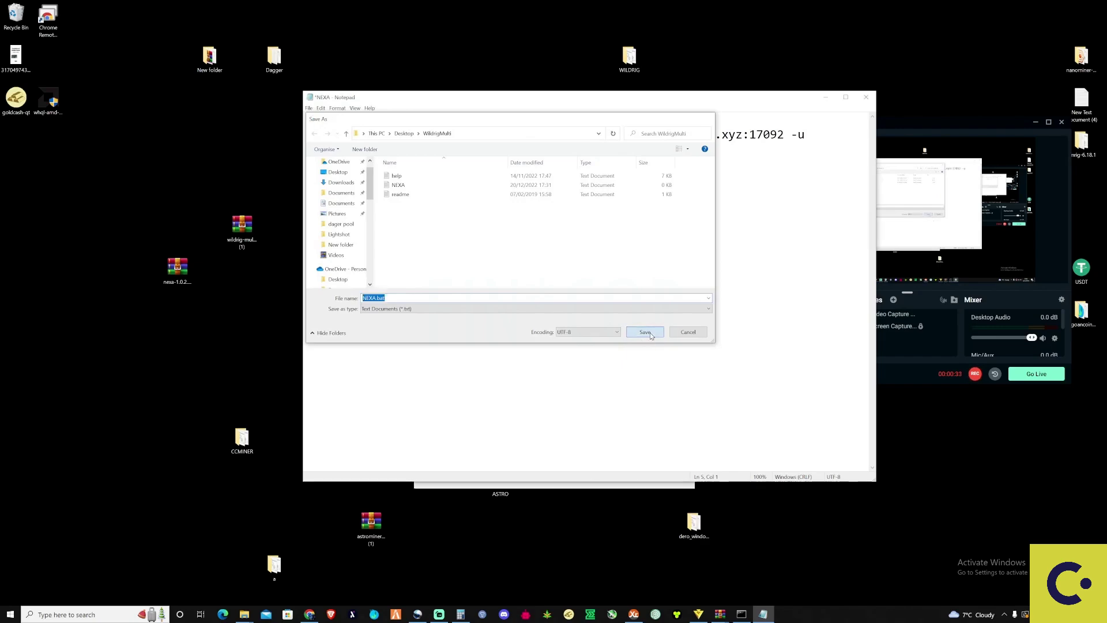
{"action": "left_click", "coordinate": [865, 98]}
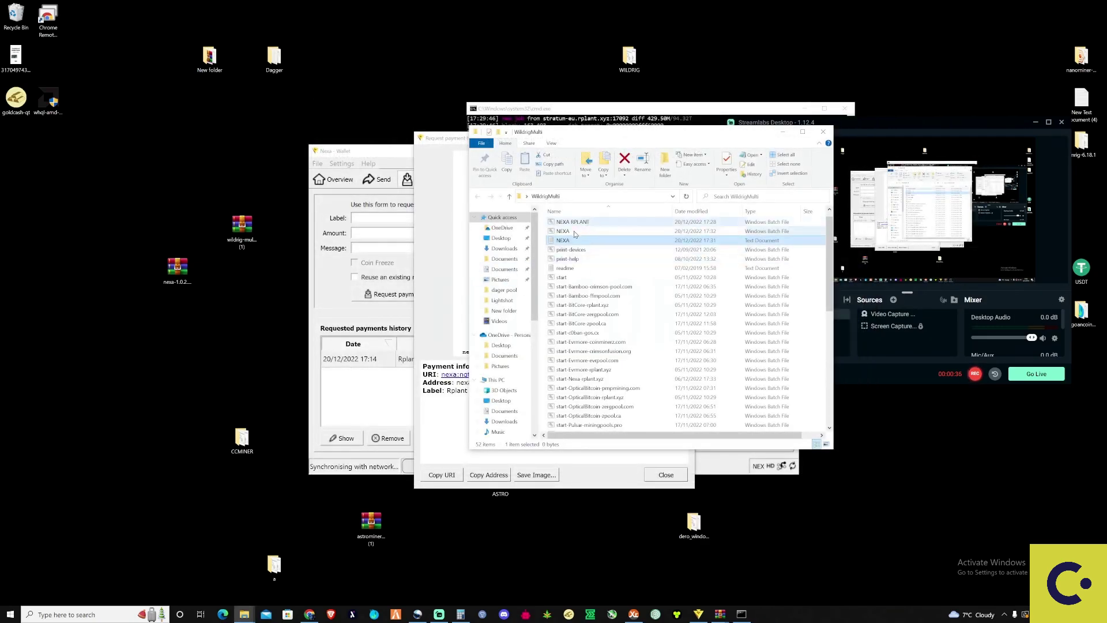
Close the already running miner console and launch the NEXA batch file from the WildrigMulti folder
{"action": "right_click", "coordinate": [742, 614]}
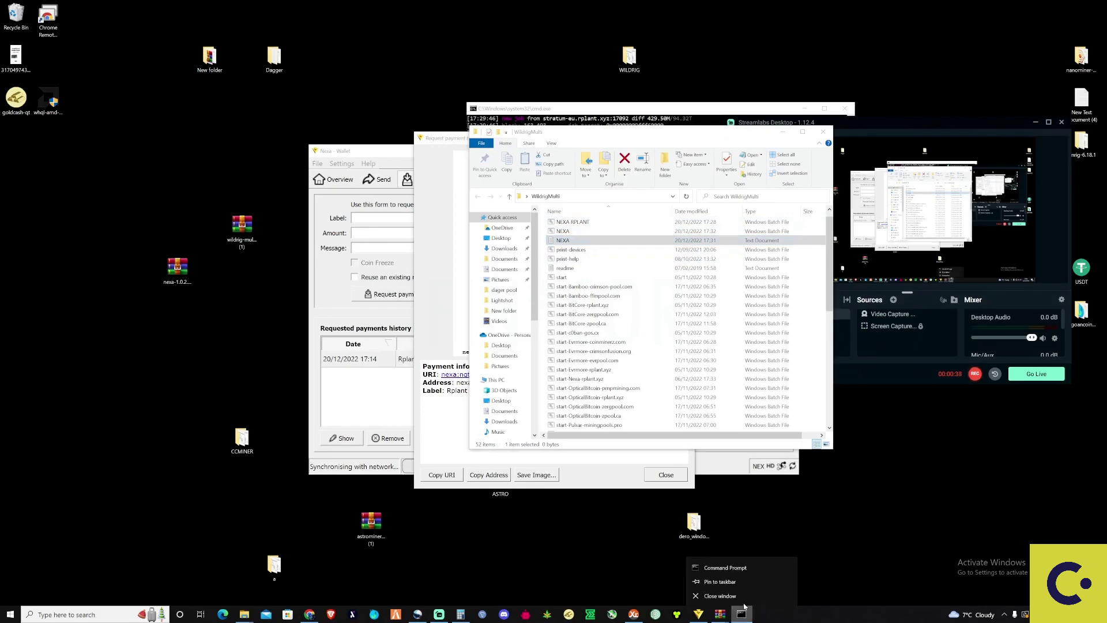
{"action": "left_click", "coordinate": [715, 595]}
{"action": "left_click", "coordinate": [574, 241]}
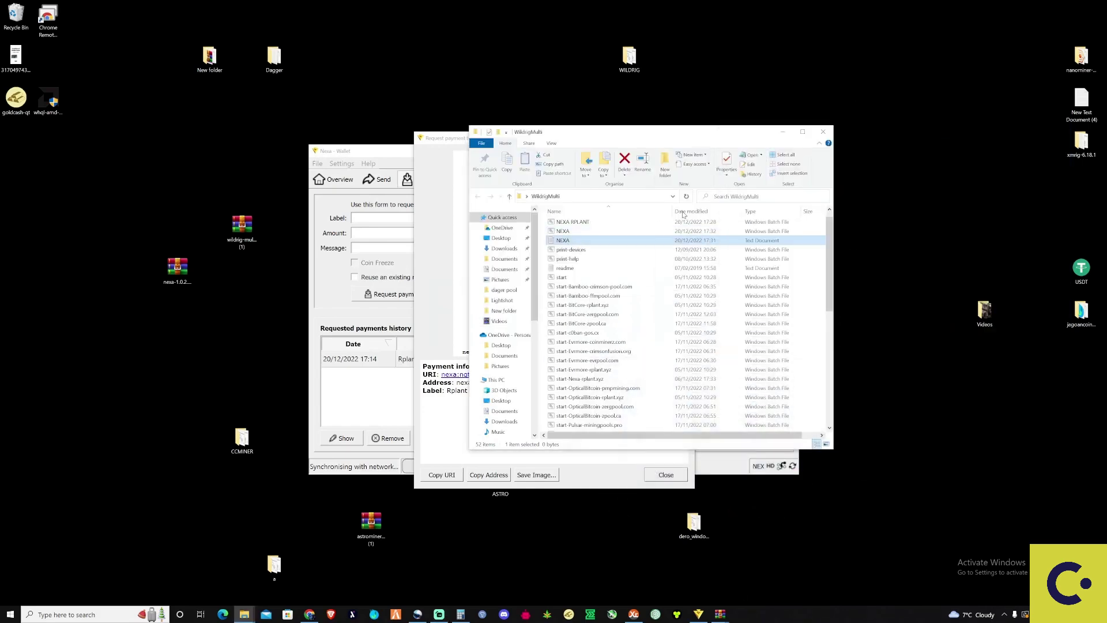
{"action": "double_click", "coordinate": [572, 231]}
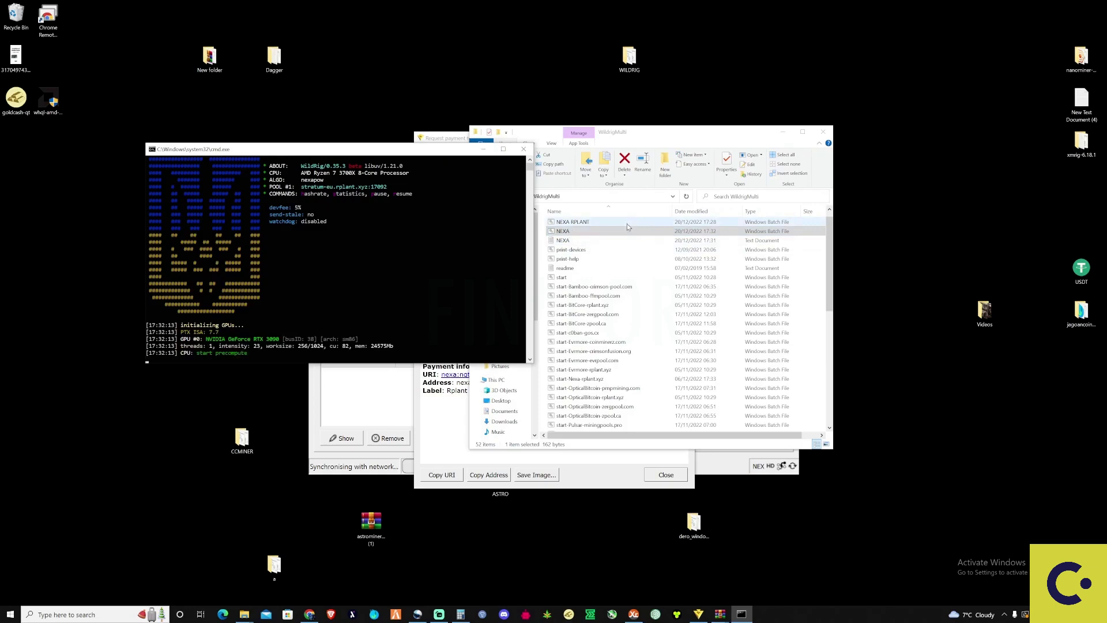
{"action": "left_click_drag", "start_coordinate": [313, 149], "coordinate": [547, 136]}
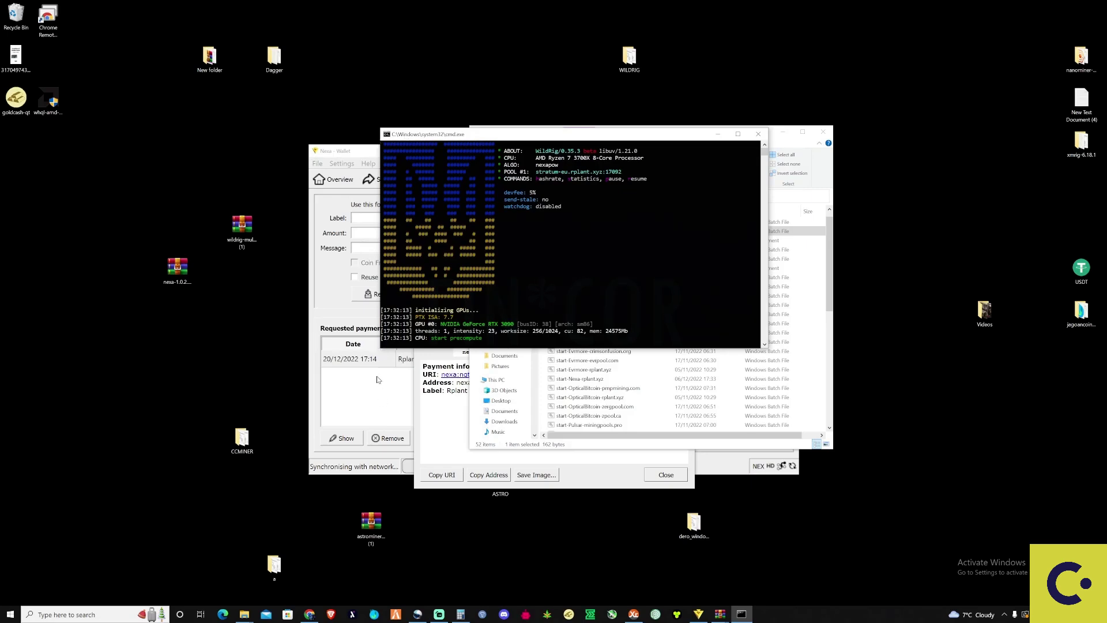
Switch to the Rplant pool page in Chrome and read the notice about the first payment and required confirmations
{"action": "left_click", "coordinate": [310, 614]}
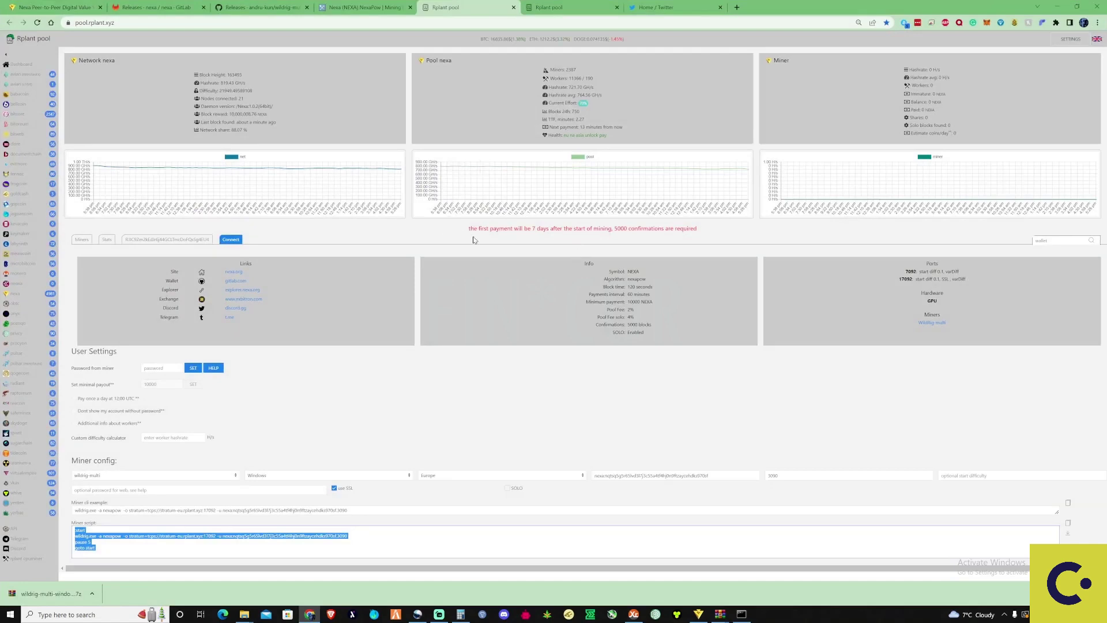
{"action": "left_click_drag", "start_coordinate": [466, 230], "coordinate": [612, 229]}
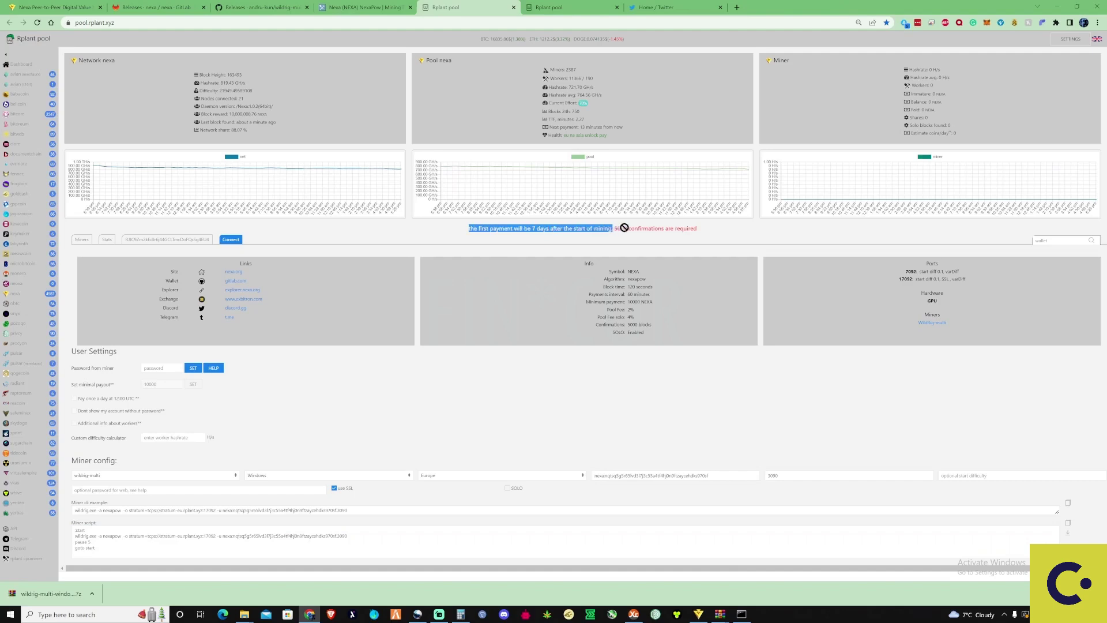
{"action": "left_click", "coordinate": [649, 228]}
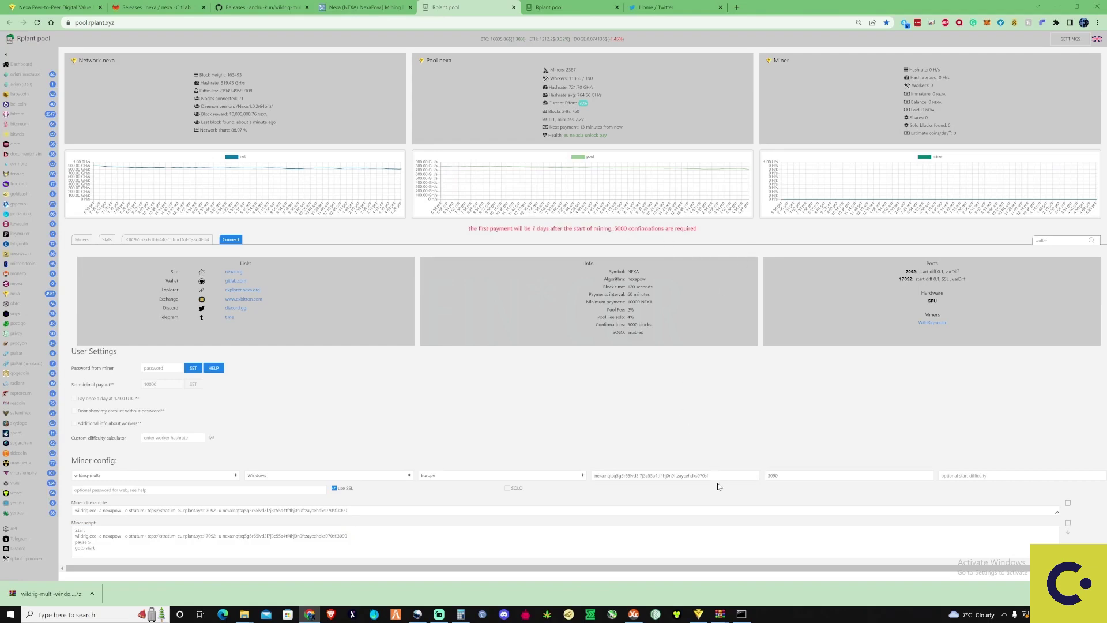
Copy the Nexa wallet address from the miner config and look up its miner statistics with the pool's wallet search
{"action": "left_click_drag", "start_coordinate": [714, 475], "coordinate": [557, 476]}
{"action": "key", "text": "ctrl+c"}
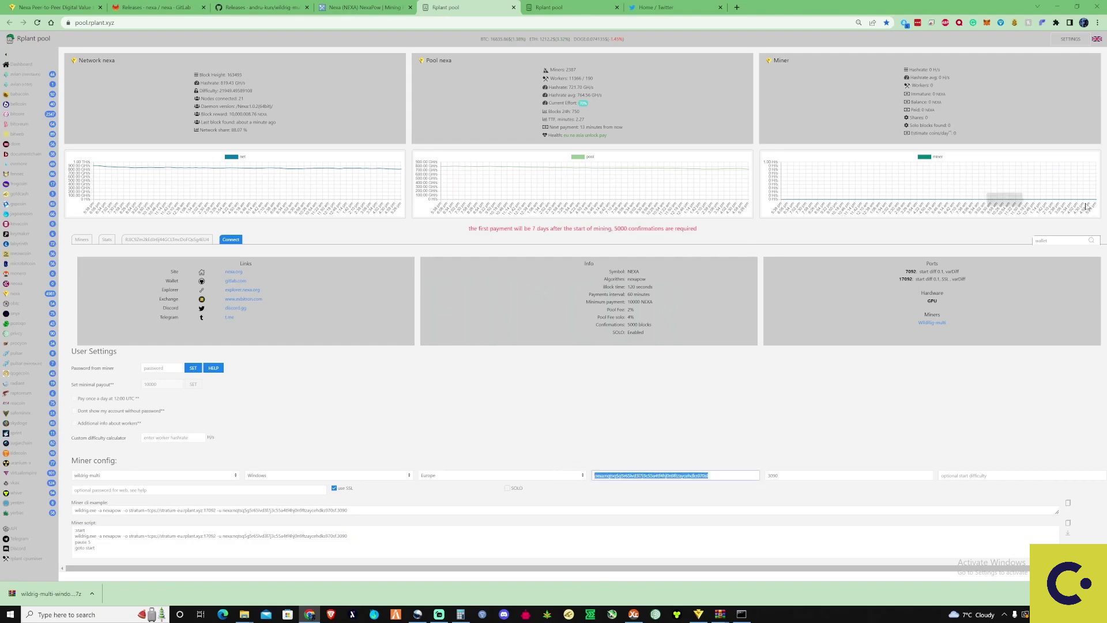
{"action": "left_click", "coordinate": [1047, 239]}
{"action": "key", "text": "ctrl+v"}
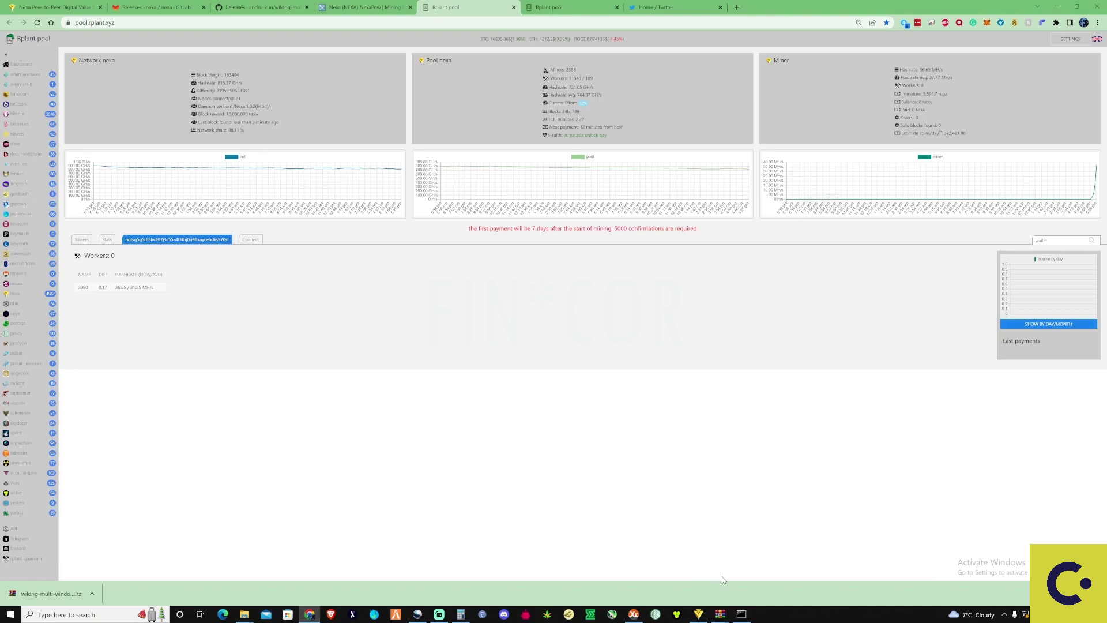
Bring up the WildRig console, enlarge it to review the accepted shares and hashrate, and minimize it again
{"action": "left_click", "coordinate": [742, 614]}
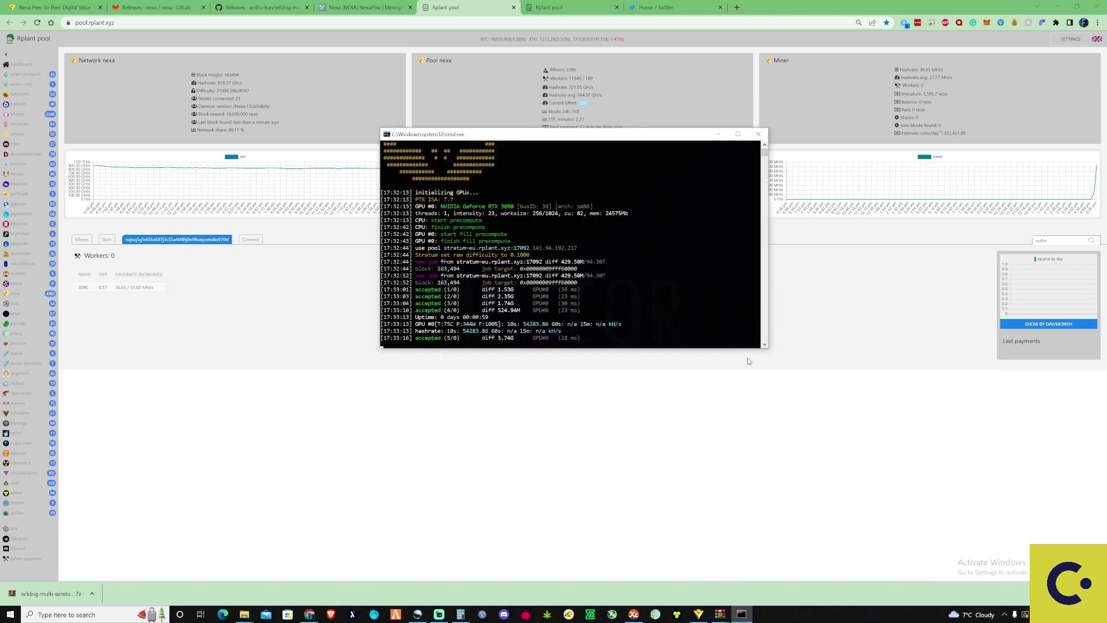
{"action": "left_click_drag", "start_coordinate": [766, 348], "coordinate": [937, 478]}
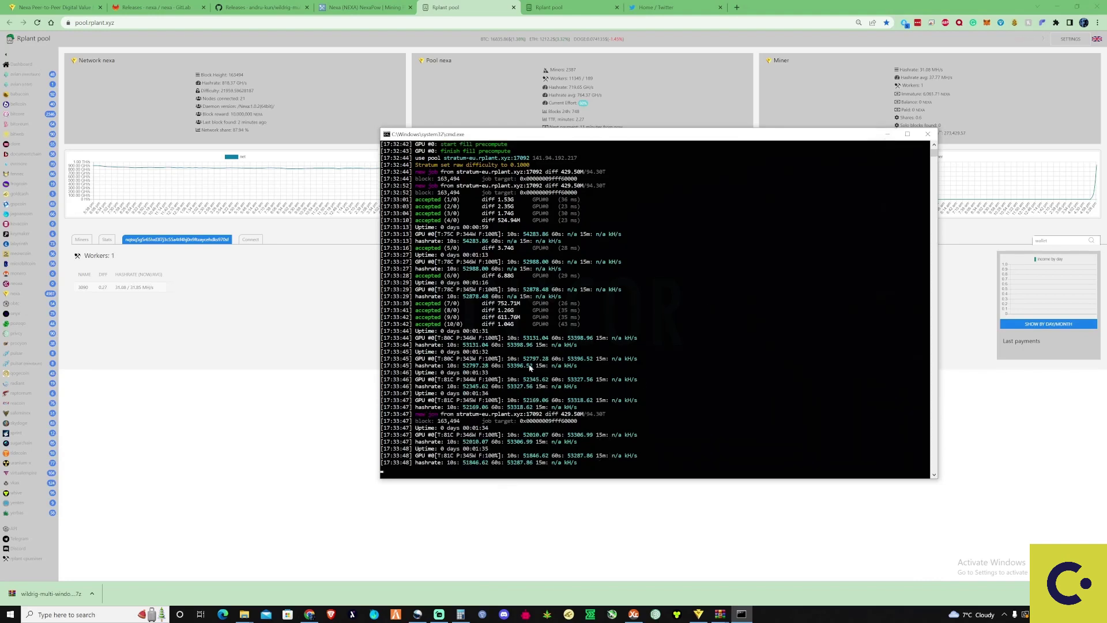
{"action": "left_click", "coordinate": [888, 137]}
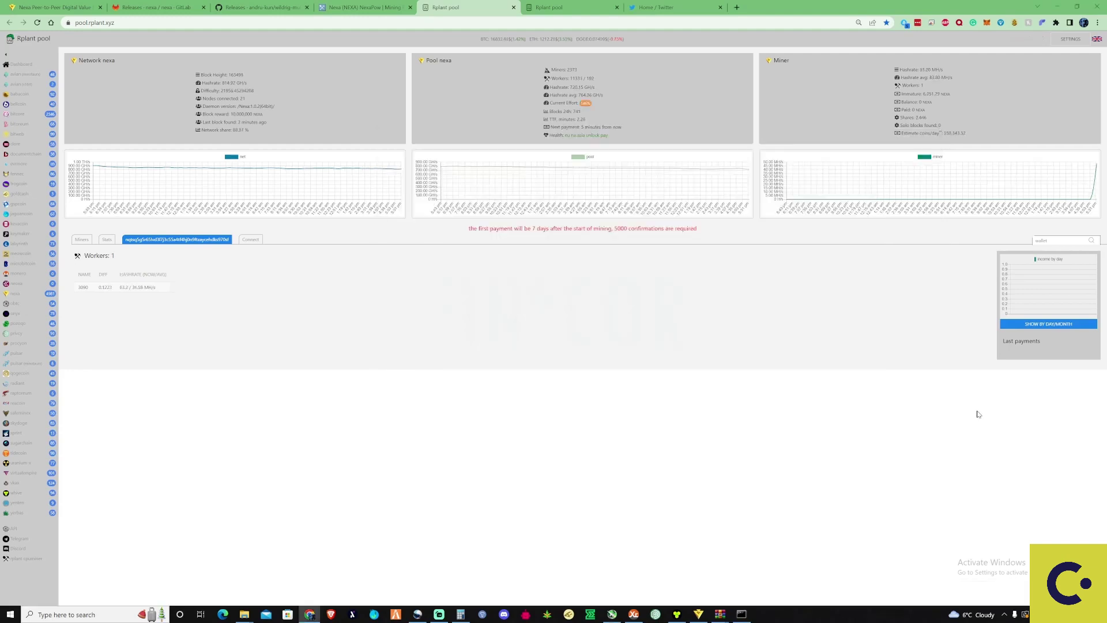